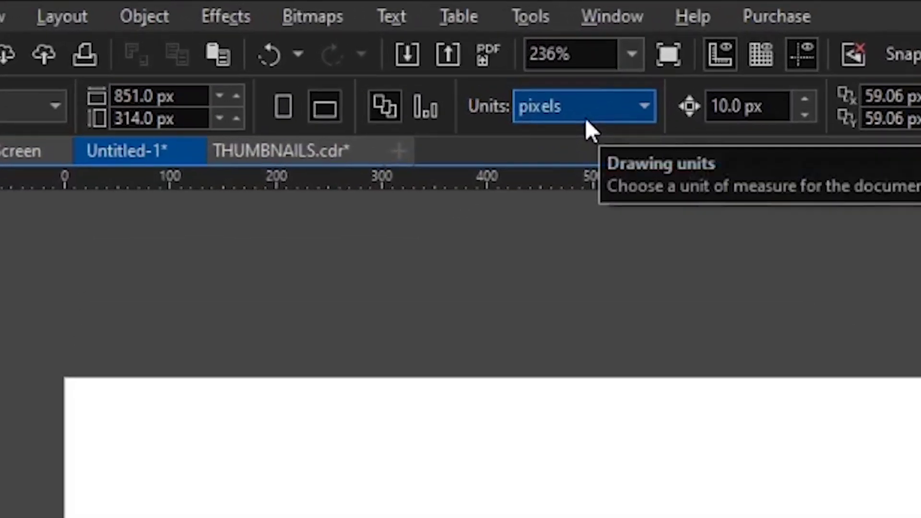
Set the drawing units to pixels and the page size to 851 × 314 px
left_click(587, 123)
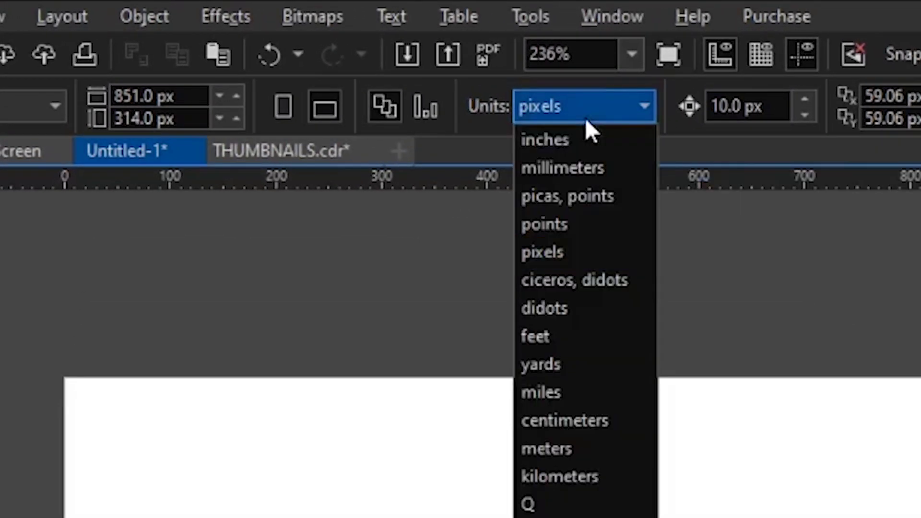
left_click(585, 258)
left_click(175, 96)
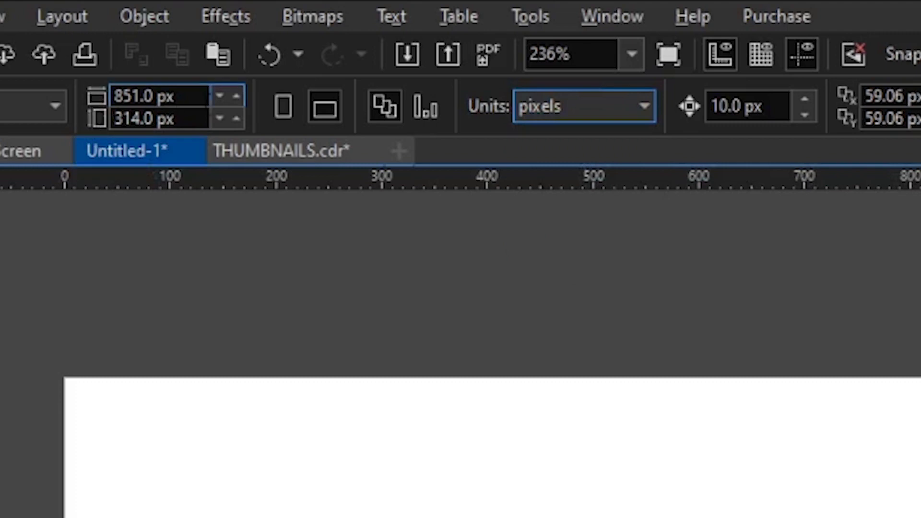
key("Return")
left_click(175, 241)
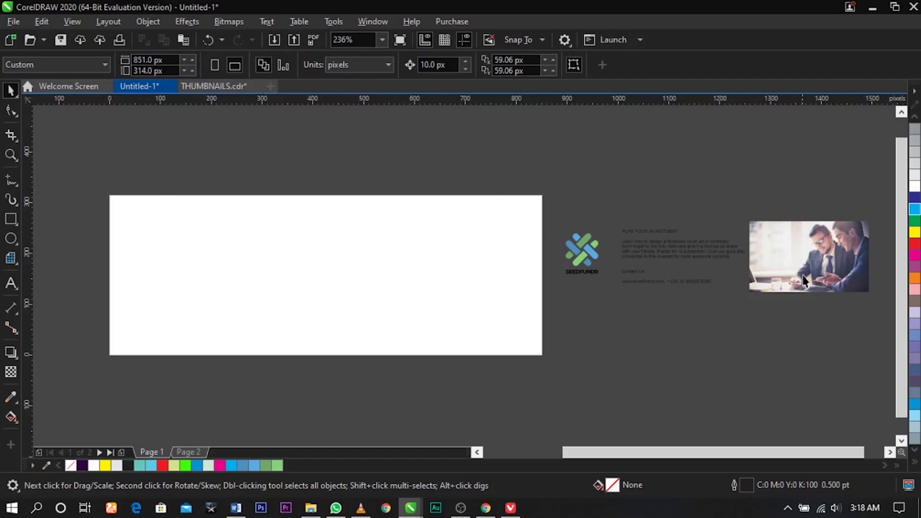
scroll(873, 257, "up", 2)
left_click(761, 267)
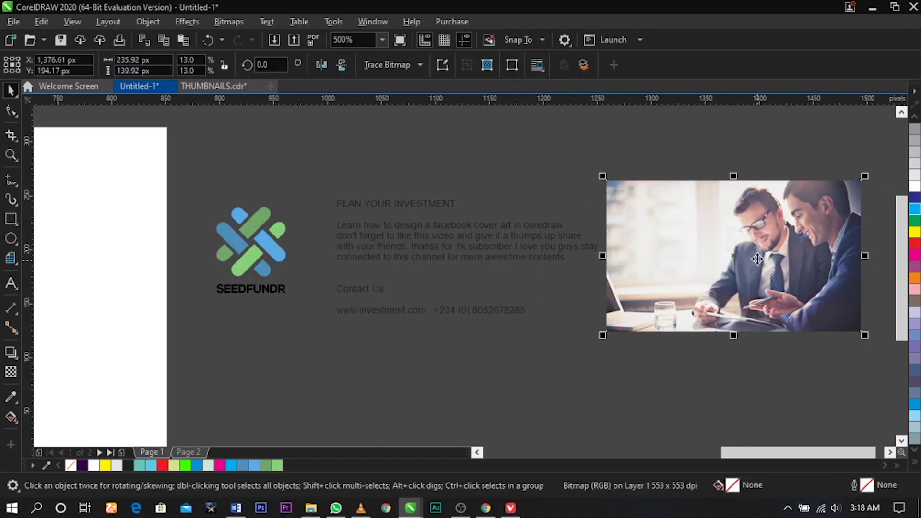
left_click(663, 169)
left_click(526, 251)
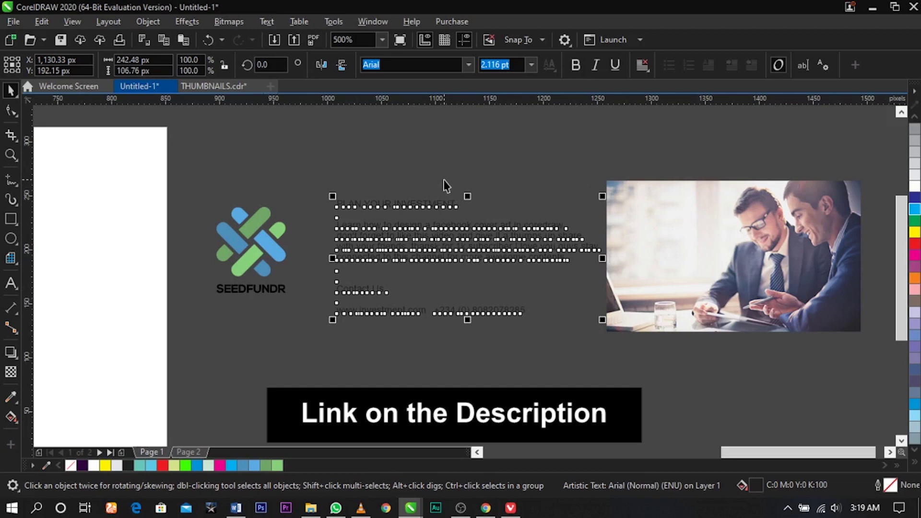
left_click(526, 190)
Scale the SEEDFUNDR logo beside the page down to about 35 × 44 px
left_click(263, 291)
left_click(292, 287)
left_click(286, 291)
left_click_drag(288, 294, 265, 259)
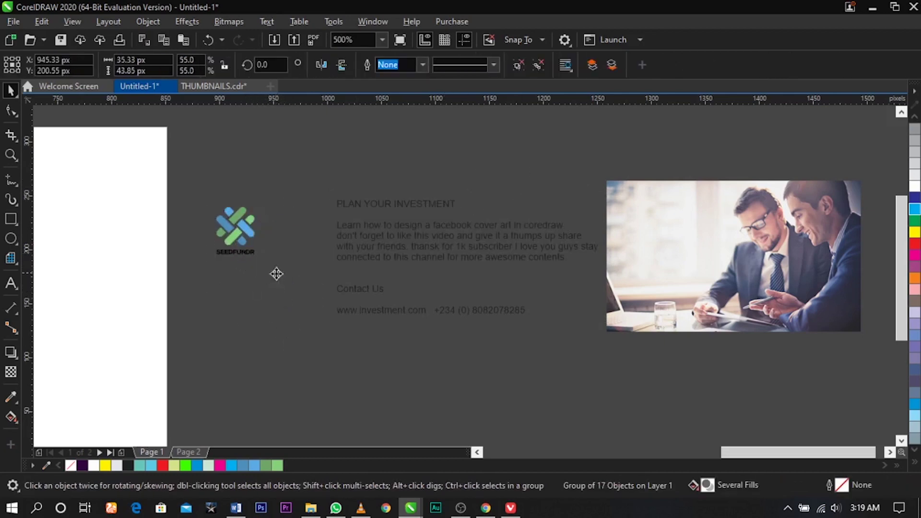
Create a page-frame rectangle that covers the whole 851 × 314 px page
scroll(345, 292, "down", 4)
left_click(115, 261)
scroll(115, 261, "up", 2)
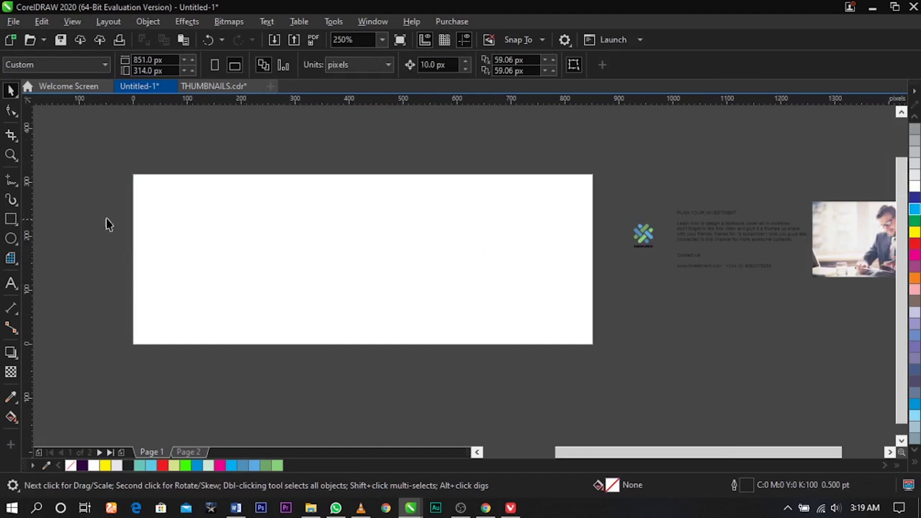
left_click_drag(97, 153, 619, 382)
double_click(14, 218)
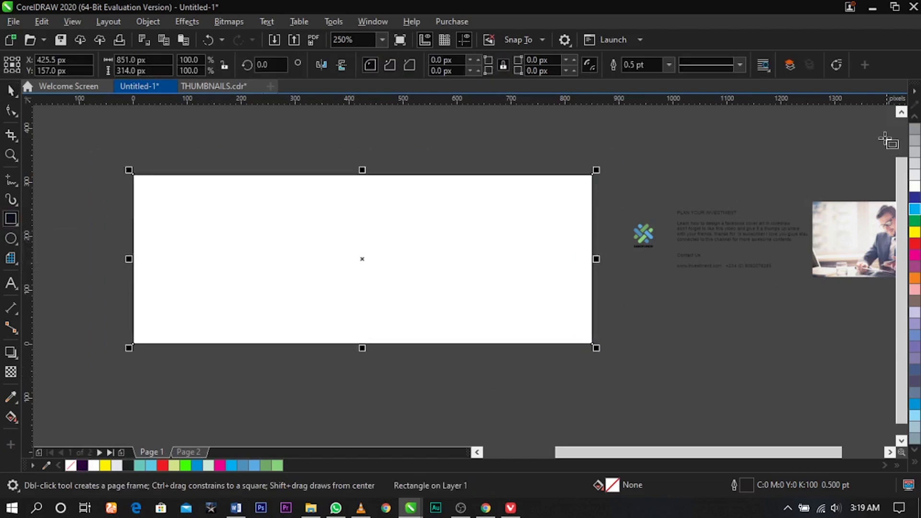
scroll(561, 228, "down", 3)
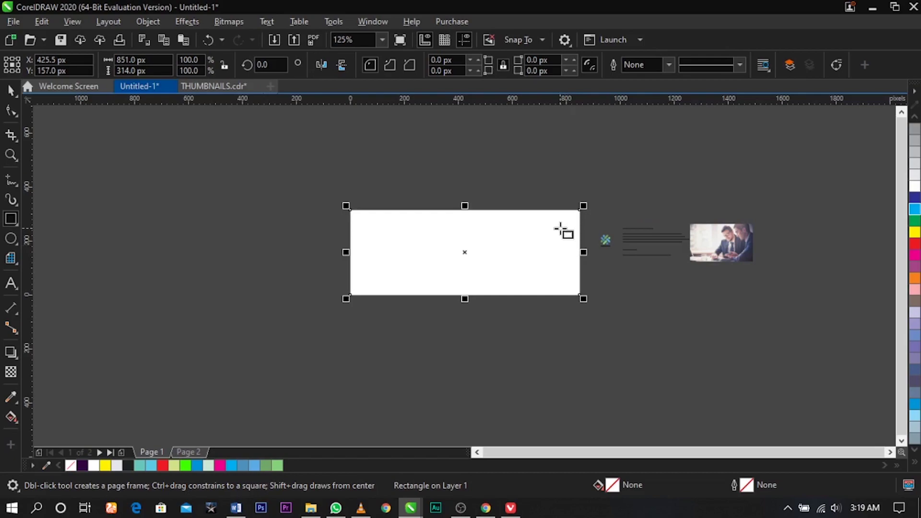
key("space")
Convert the page-frame rectangle to curves
scroll(339, 220, "up", 4)
right_click(340, 221)
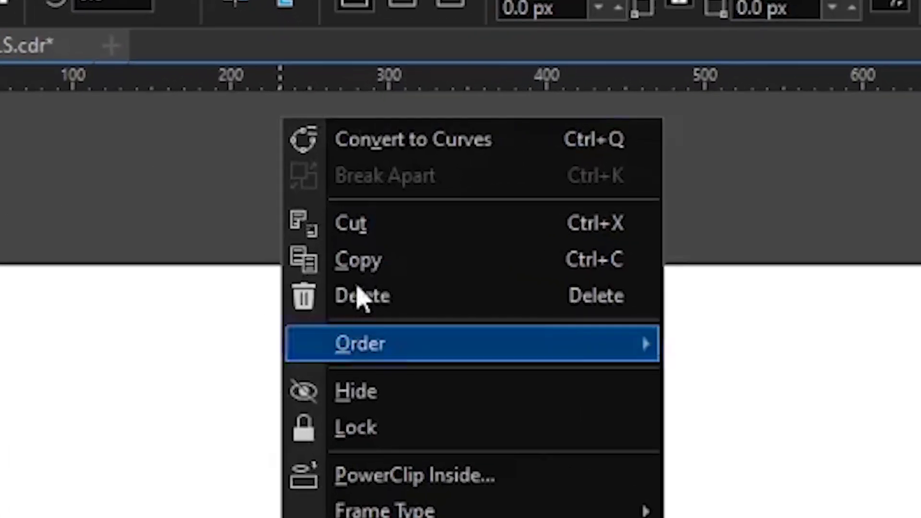
left_click(414, 152)
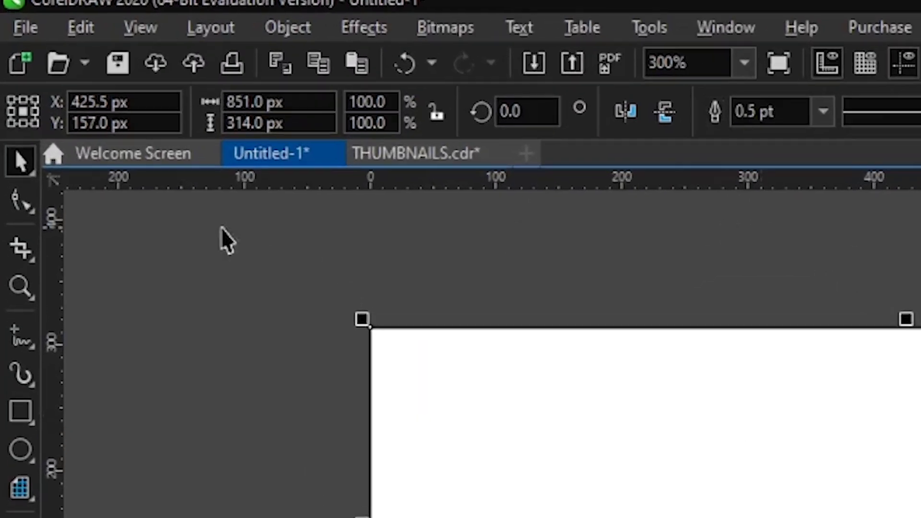
Reshape the frame into a slanted left panel, moving its upper-right node to about x 110 px and its lower-right node to about x 470 px
left_click(13, 118)
left_click(23, 236)
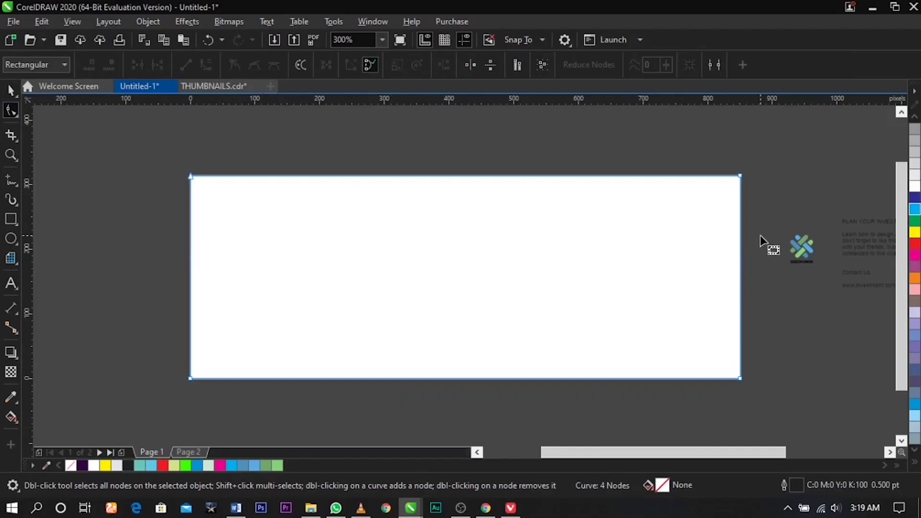
left_click_drag(743, 184, 276, 188)
left_click_drag(740, 378, 479, 378)
left_click_drag(279, 179, 263, 179)
left_click_drag(479, 379, 494, 378)
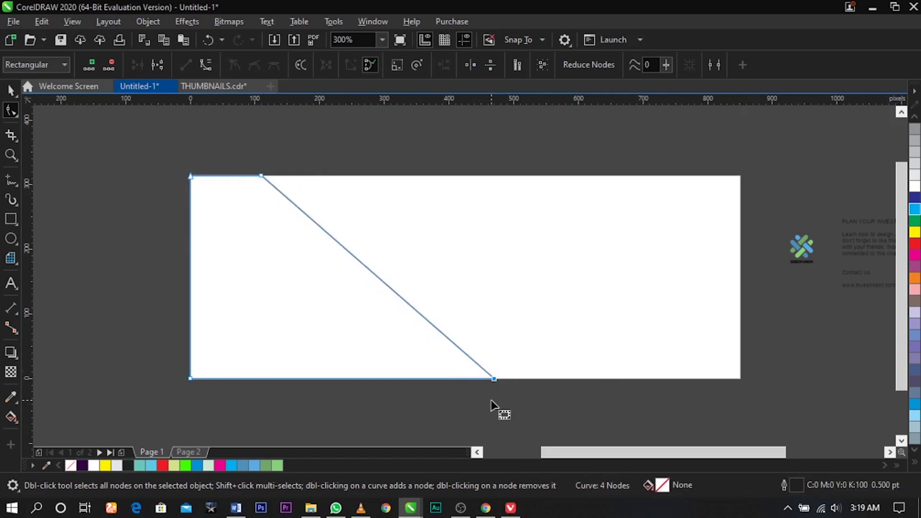
key("space")
left_click(131, 237)
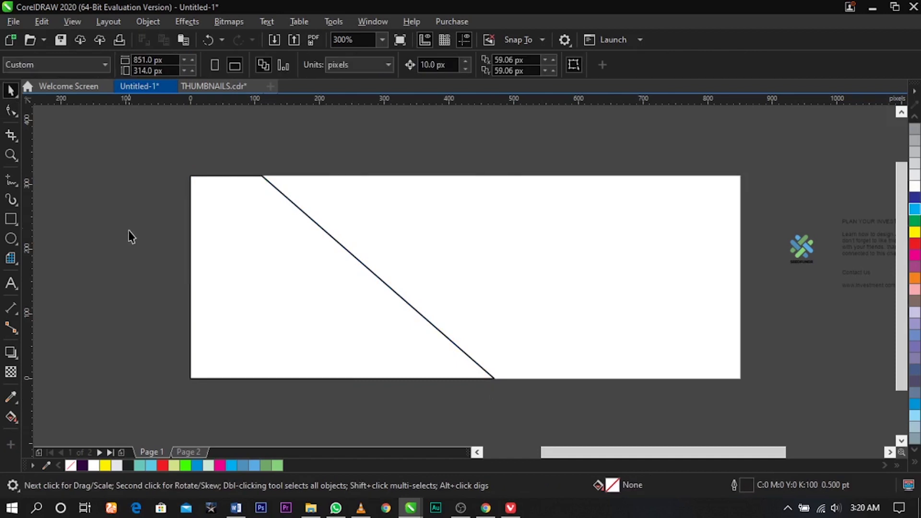
Draw a closed Freehand triangle about 257 × 224 px from the page's upper edge, with one side parallel to the panel's diagonal
left_click(10, 181)
scroll(334, 211, "up", 2)
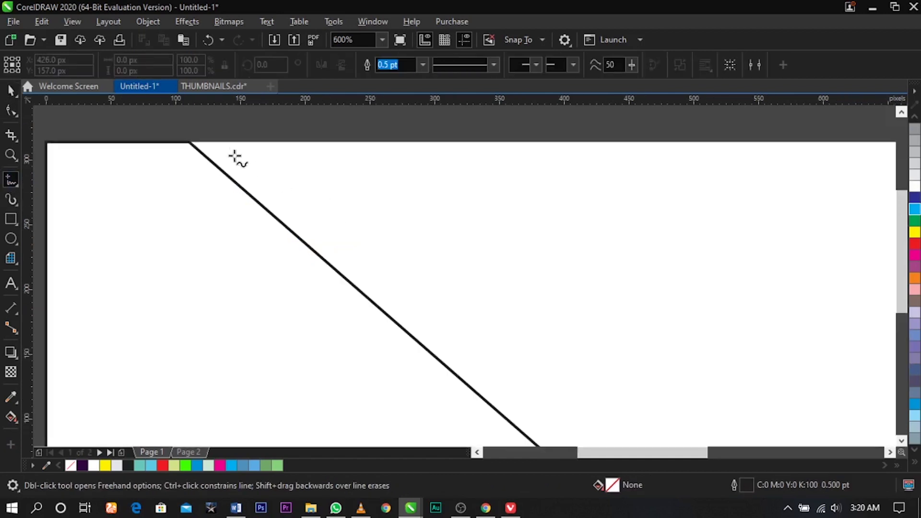
left_click(213, 141)
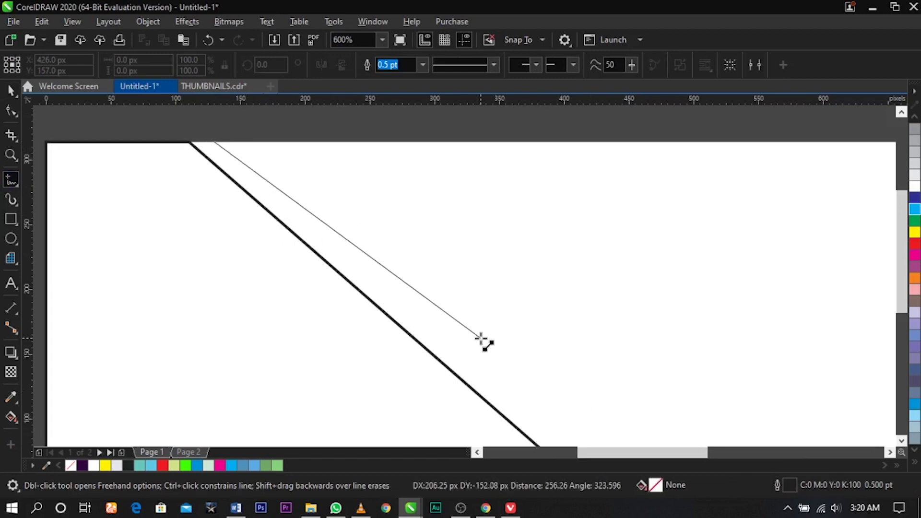
left_click(547, 434)
left_click(548, 434)
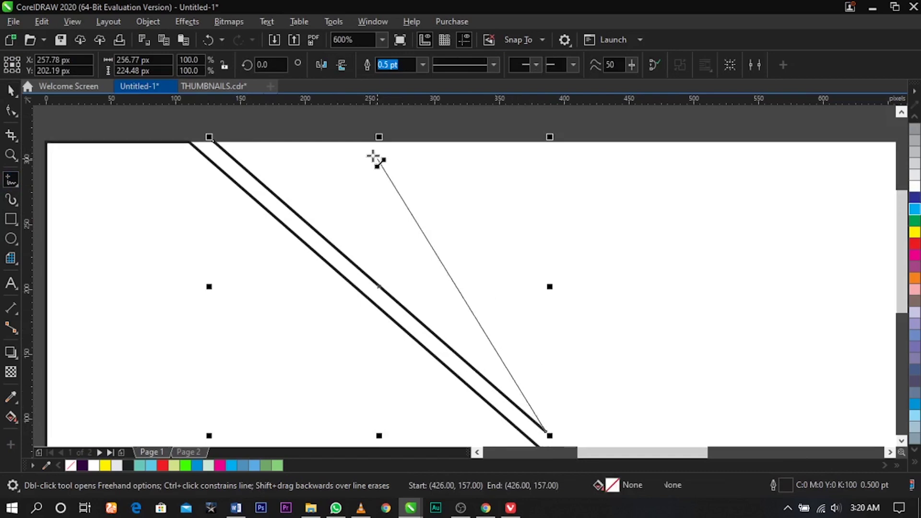
left_click(358, 141)
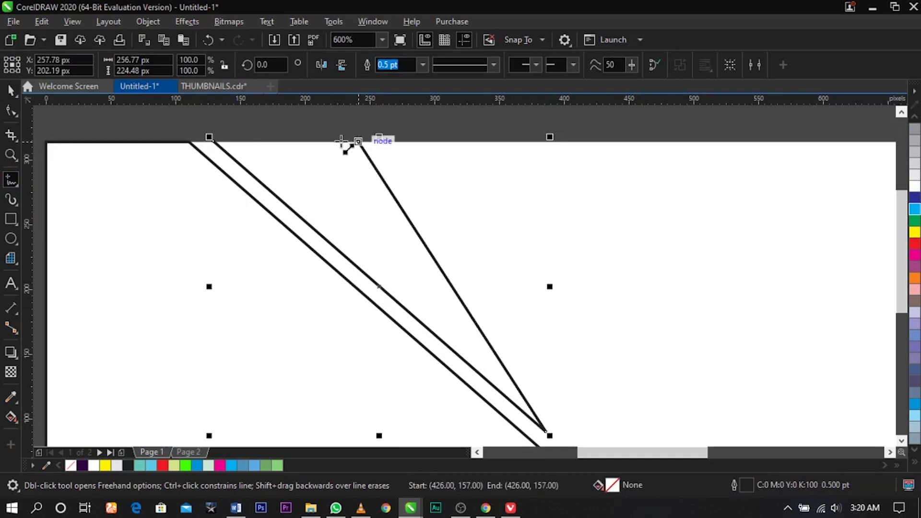
left_click(214, 142)
key("space")
scroll(375, 171, "down", 3)
scroll(315, 202, "up", 1)
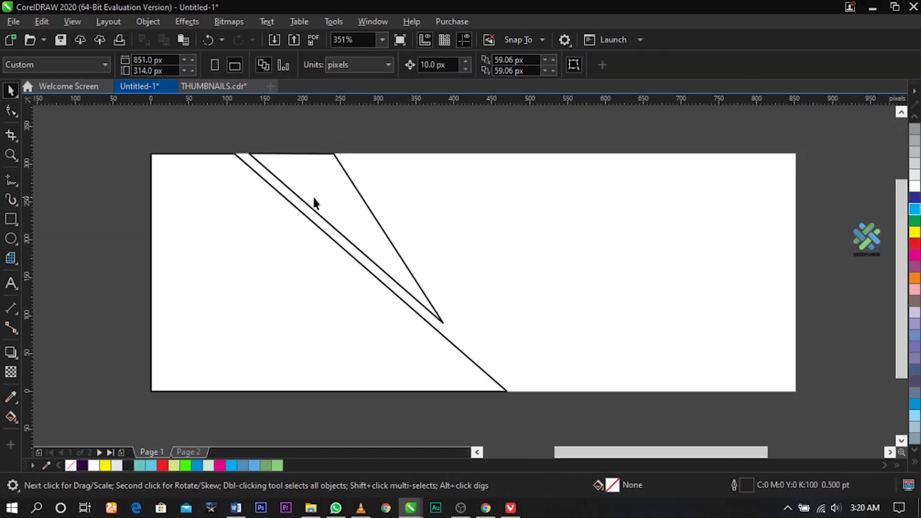
Narrow the triangle by moving its upper-right node to about x 205 px and extend its lower tip further along the diagonal
left_click(10, 111)
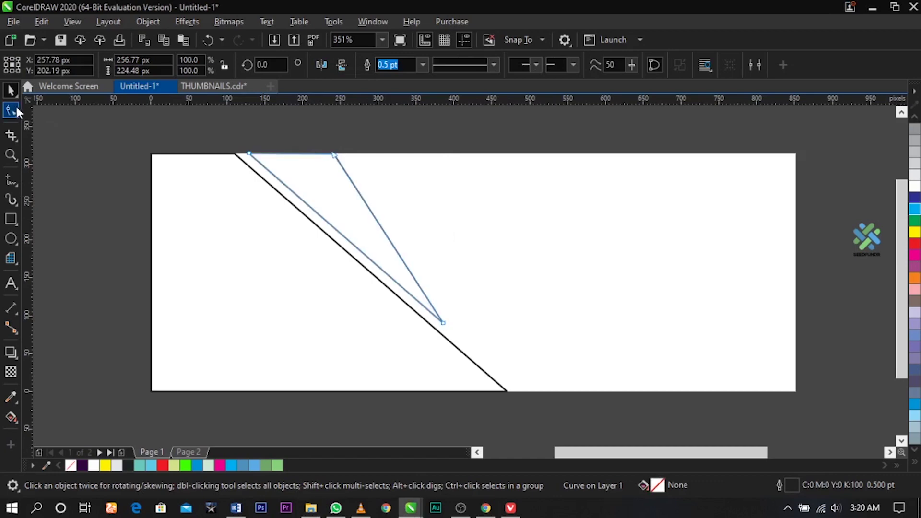
left_click_drag(334, 153, 308, 154)
left_click_drag(444, 325, 466, 342)
scroll(472, 350, "up", 2)
scroll(465, 341, "down", 4)
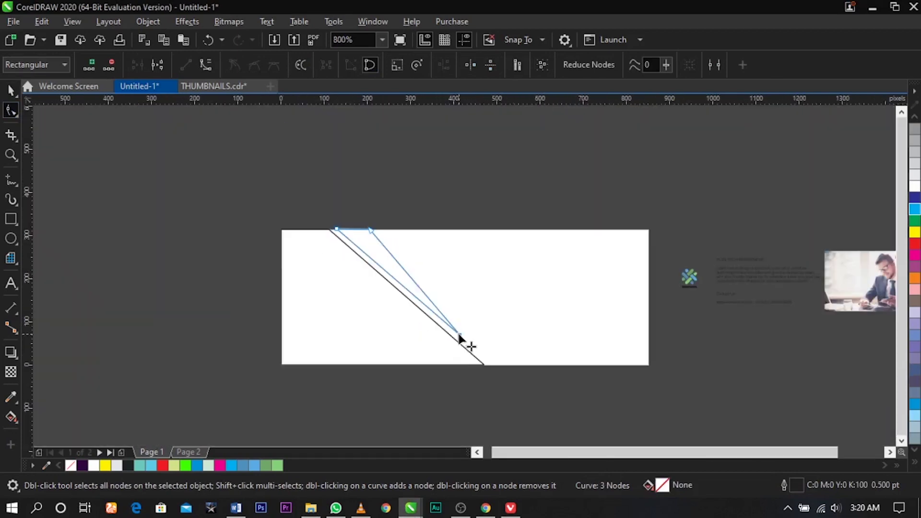
key("z")
left_click_drag(235, 216, 740, 390)
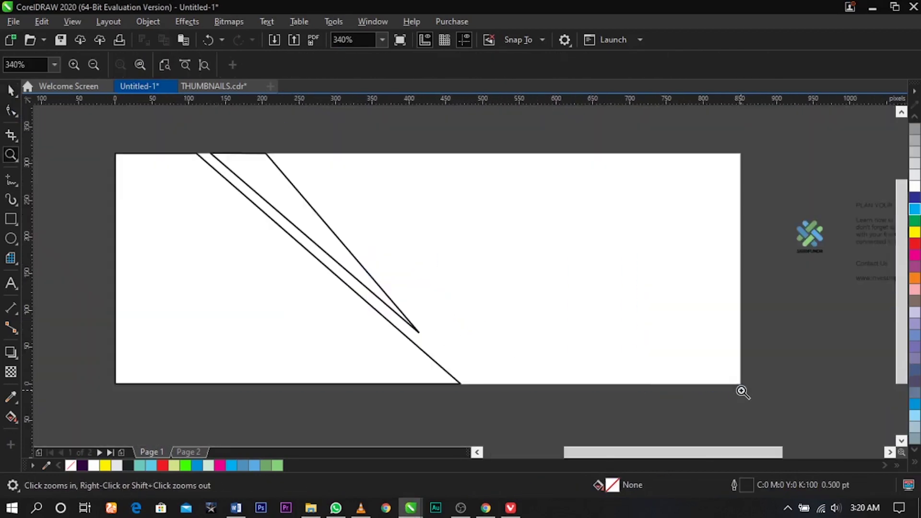
key("space")
left_click(372, 426)
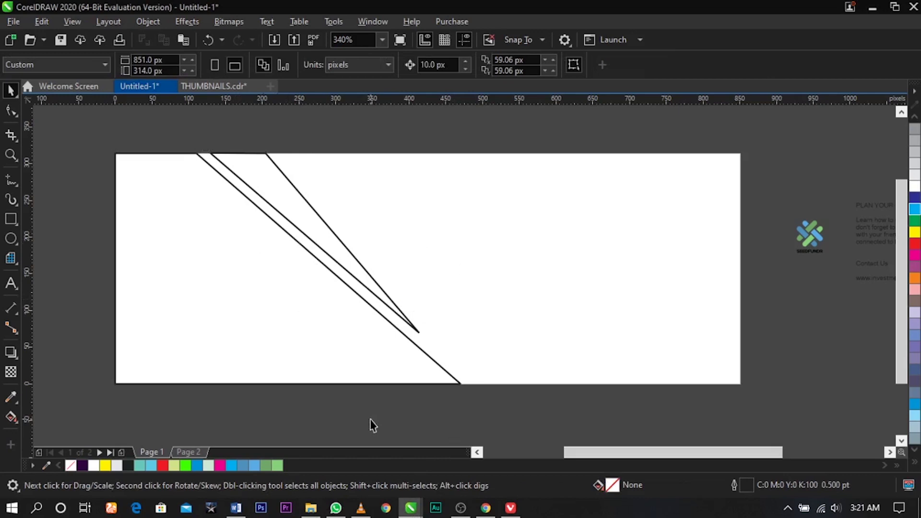
Add a node on the panel's diagonal below the triangle's tip and move the panel's lower-right corner to about x 321 px
left_click(12, 116)
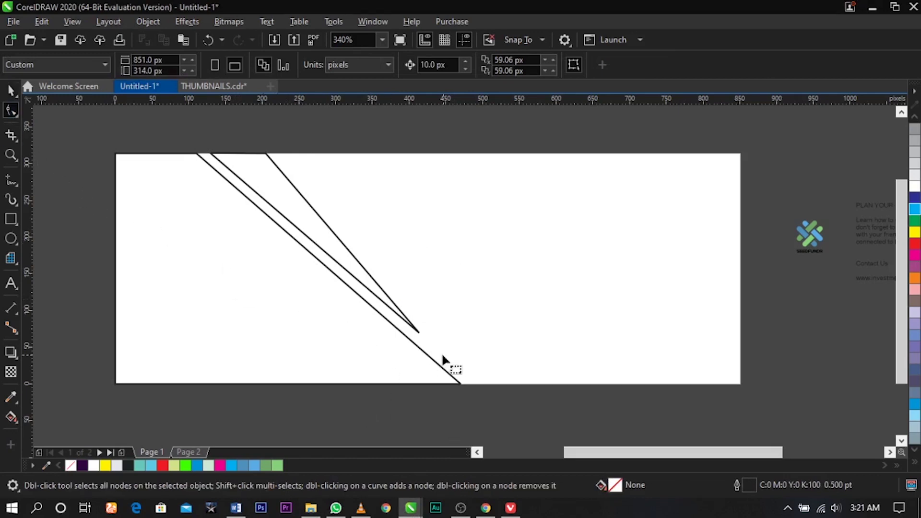
scroll(421, 360, "up", 2)
left_click(406, 334)
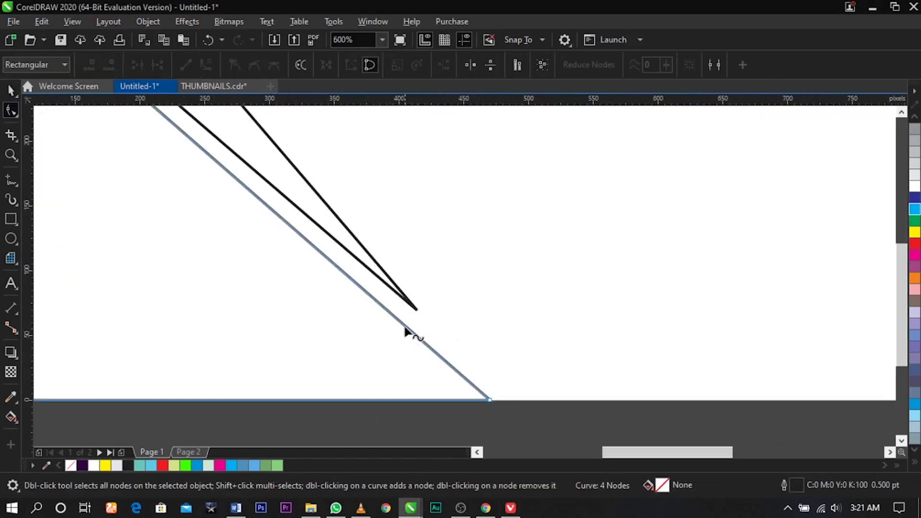
double_click(406, 327)
left_click_drag(489, 401, 298, 400)
key("space")
scroll(515, 367, "down", 2)
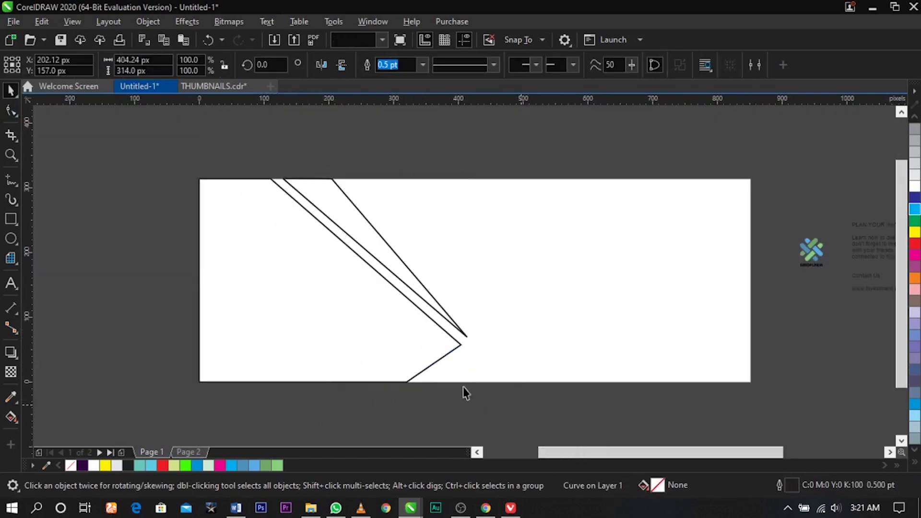
key("z")
left_click_drag(137, 170, 690, 417)
key("space")
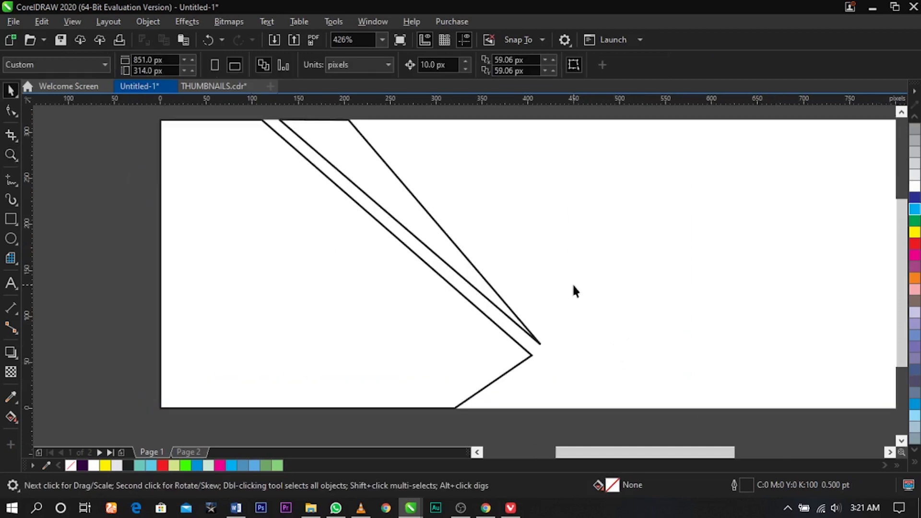
Draw a closed Freehand triangle about 169 × 63 px on the page's lower edge, parallel to the panel's short slanted side
left_click(11, 181)
scroll(505, 404, "up", 3)
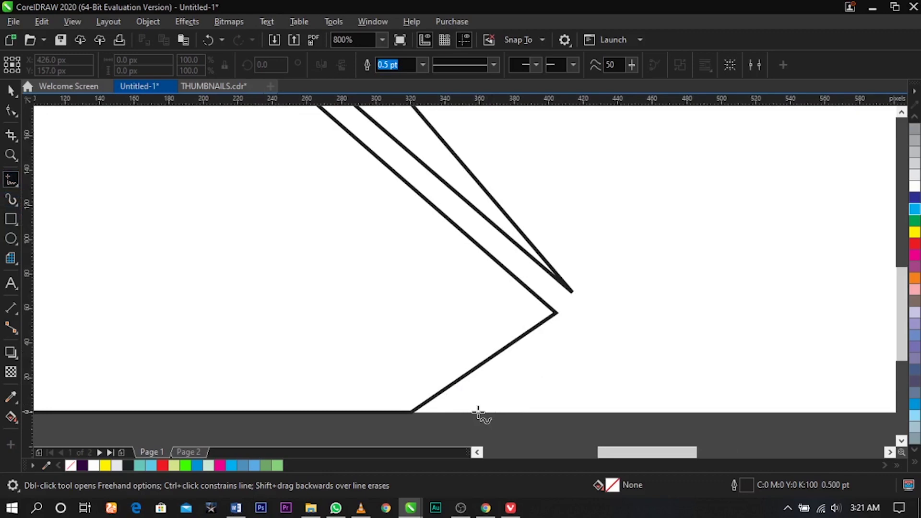
left_click(436, 413)
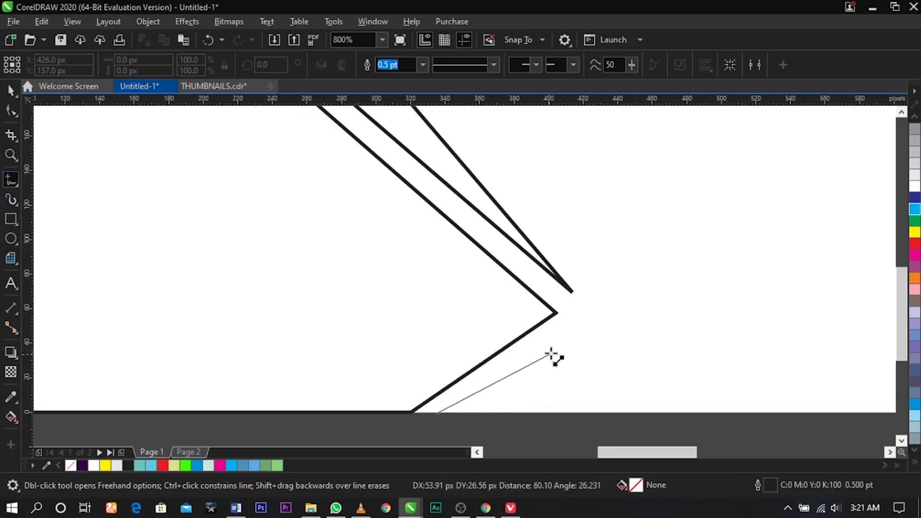
left_click(593, 305)
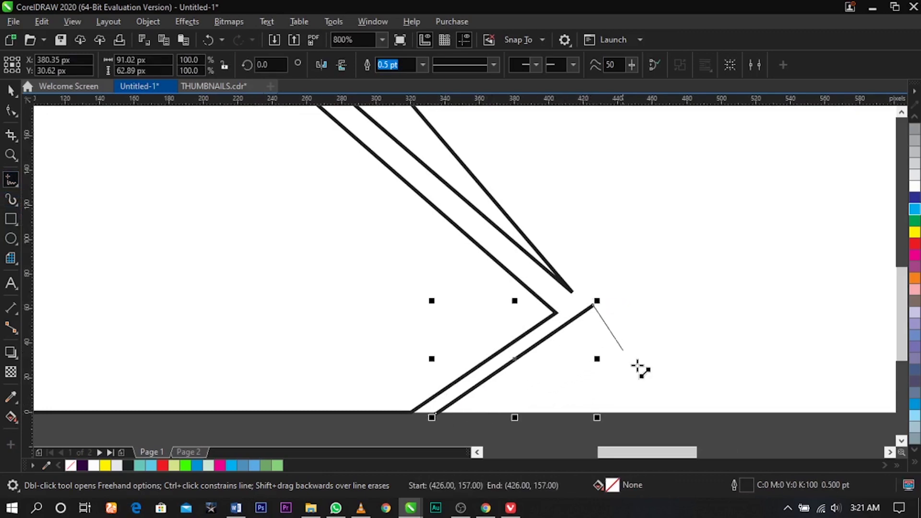
left_click(729, 412)
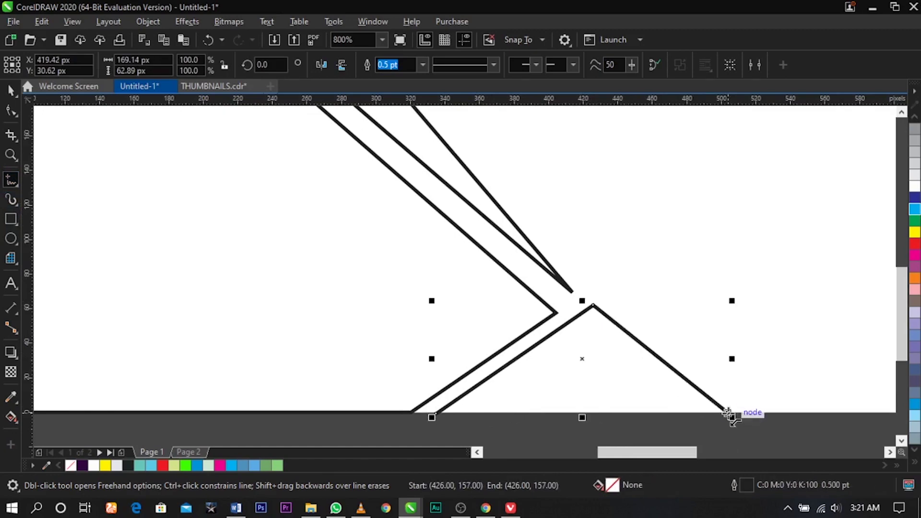
left_click(435, 415)
key("space")
left_click(540, 376)
scroll(542, 384, "down", 3)
key("z")
left_click_drag(321, 235, 786, 398)
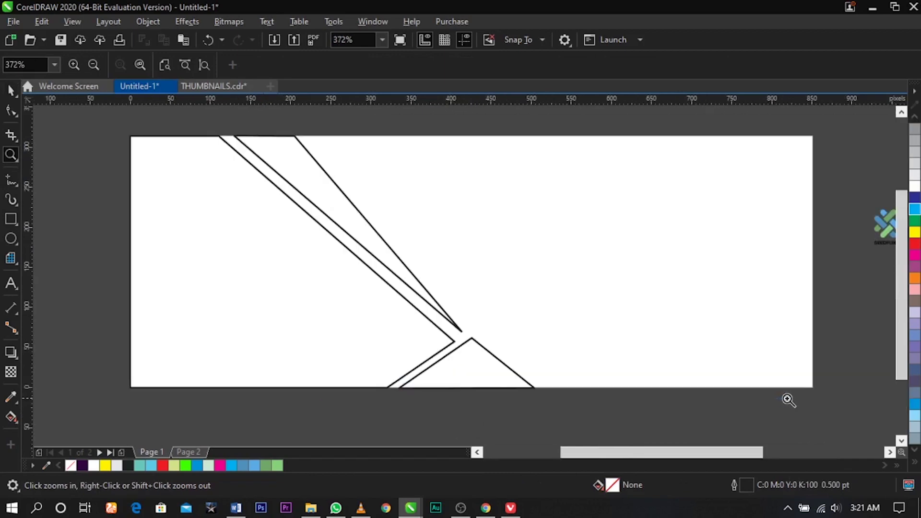
key("space")
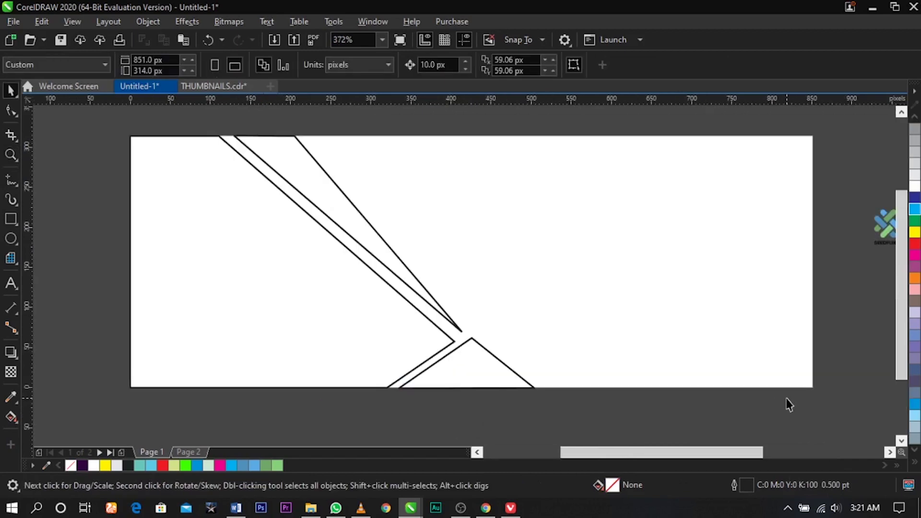
Draw a closed Freehand triangle about 99 × 65 px on the page's upper edge, sharing part of the long triangle's outer side
left_click(11, 180)
scroll(297, 144, "up", 5)
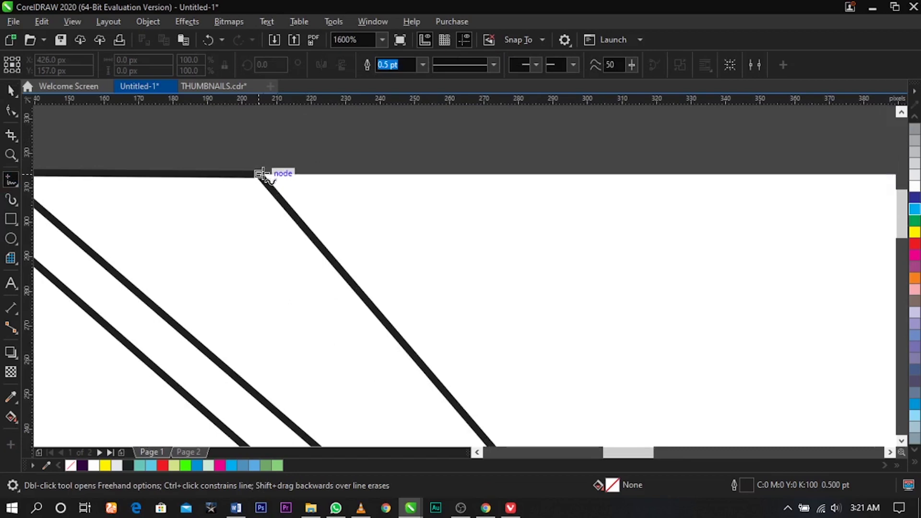
left_click(261, 174)
left_click(602, 174)
left_click(604, 174)
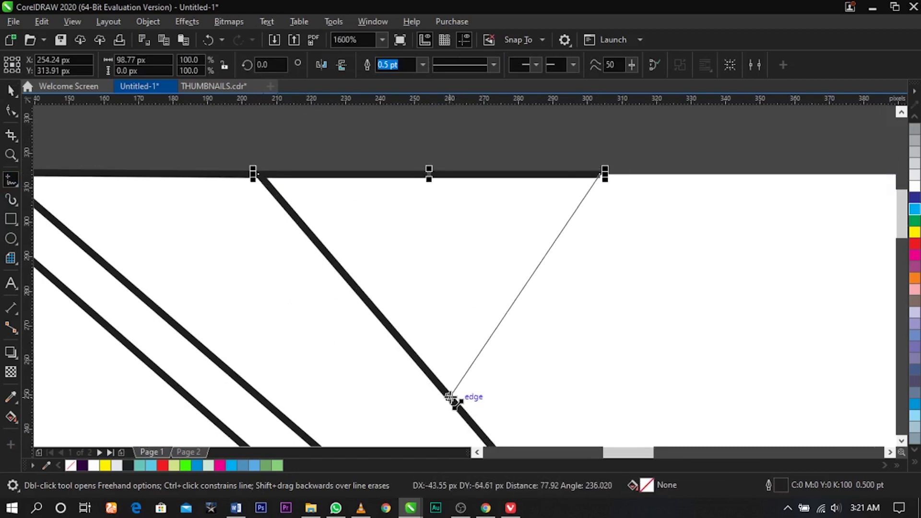
left_click(452, 396)
left_click(260, 174)
scroll(438, 181, "down", 4)
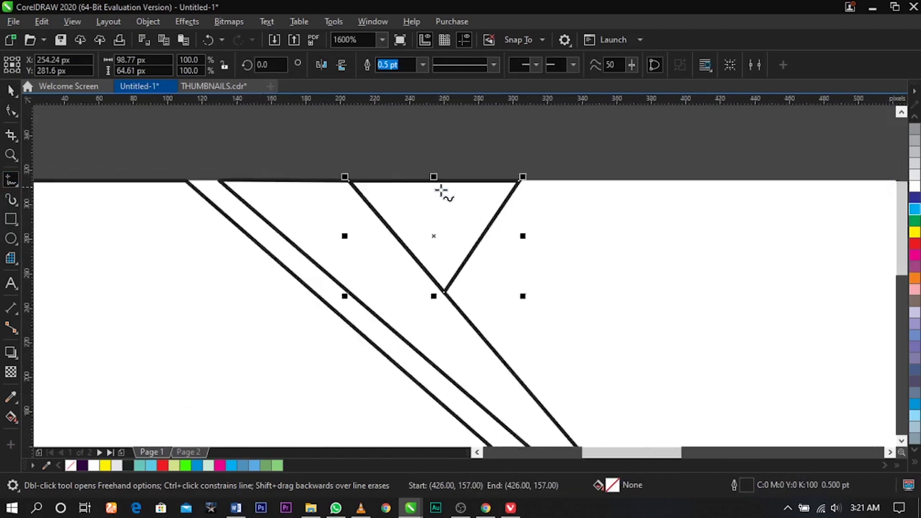
key("space")
key("z")
left_click_drag(290, 168, 713, 343)
key("space")
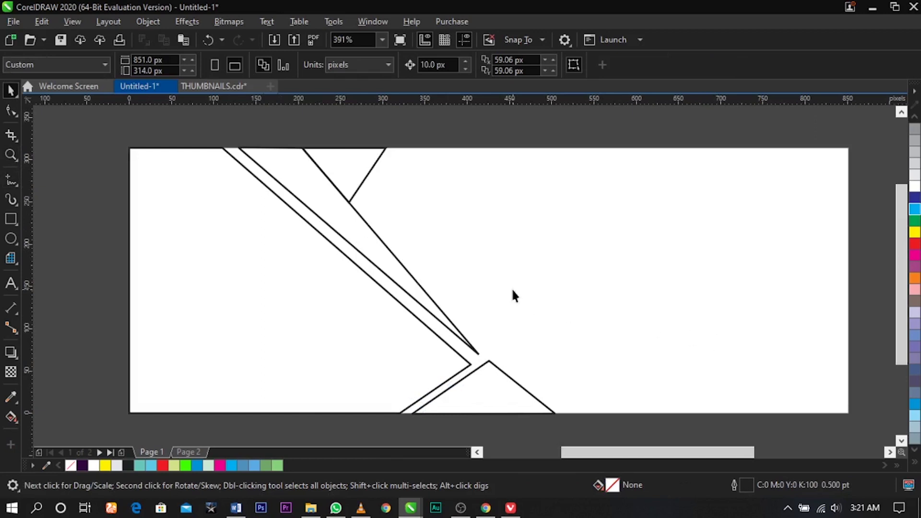
Place the photo of the two businessmen on the pasteboard beside the page's left edge
scroll(510, 287, "down", 1)
scroll(748, 295, "down", 1)
left_click_drag(824, 293, 531, 304)
scroll(616, 301, "up", 2)
left_click_drag(320, 286, 441, 295)
left_click(192, 273)
left_click_drag(192, 273, 101, 262)
left_click(224, 384)
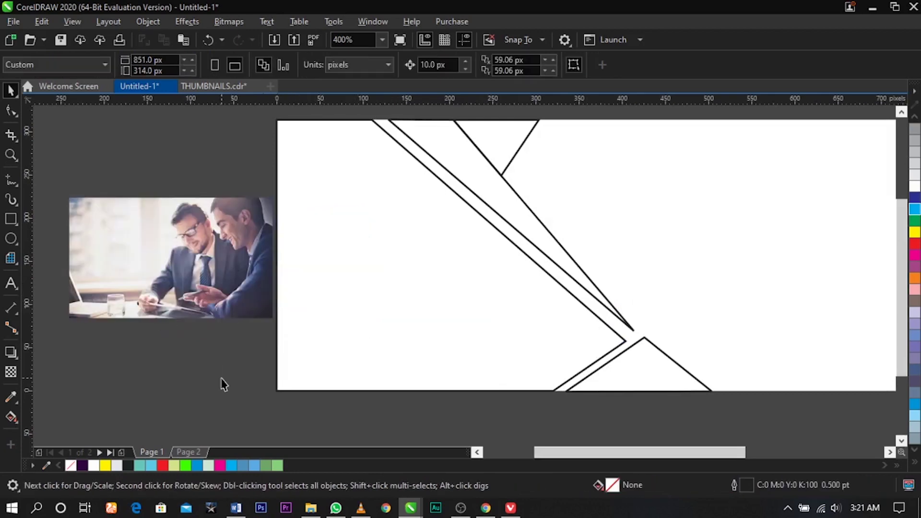
PowerClip the businessmen photo inside the large slanted panel
left_click(217, 258)
right_click(219, 257)
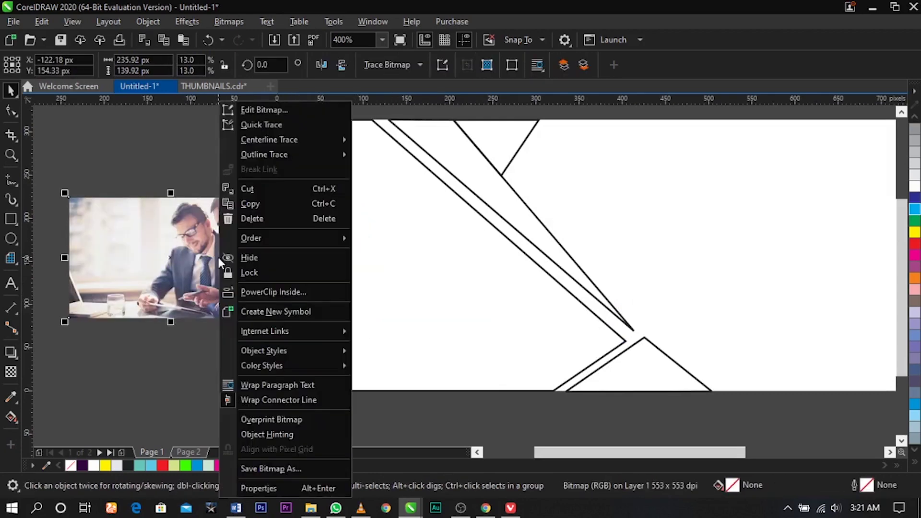
left_click(238, 295)
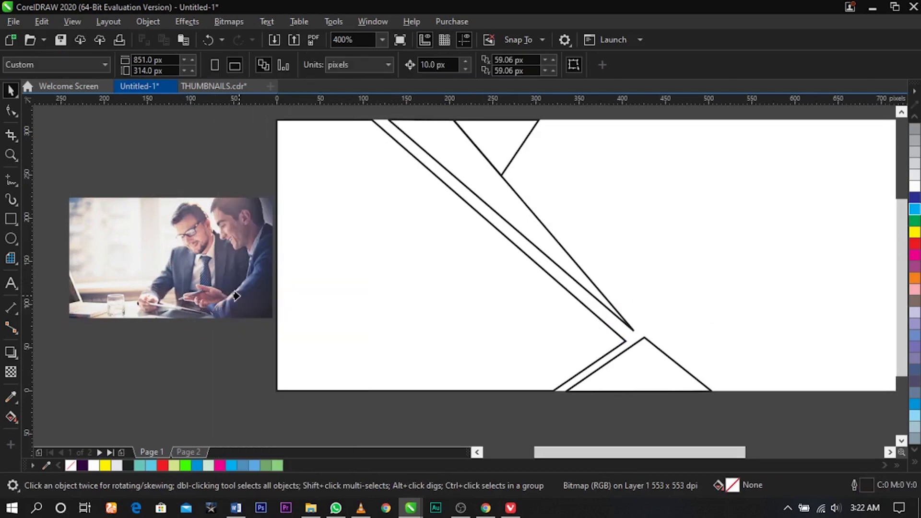
left_click(393, 262)
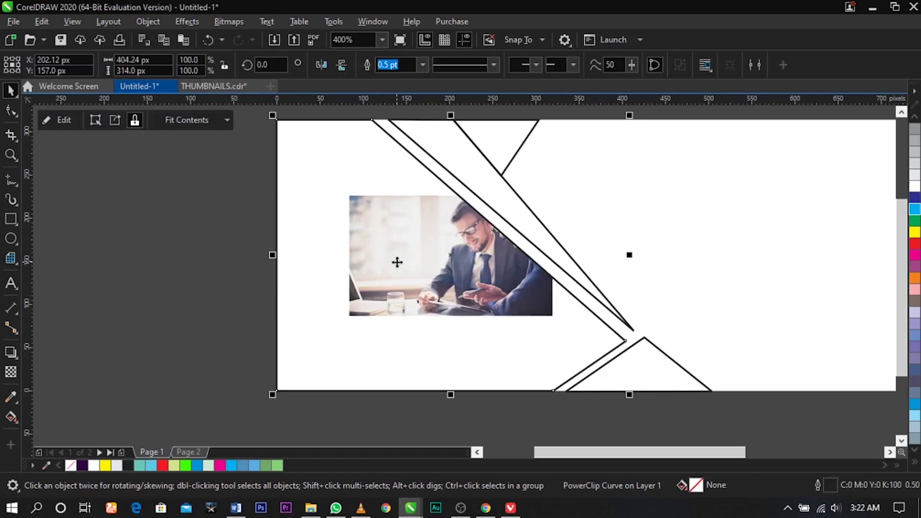
Open the panel's PowerClip contents for editing and enlarge the photo to about 371 × 220 px
right_click(396, 262)
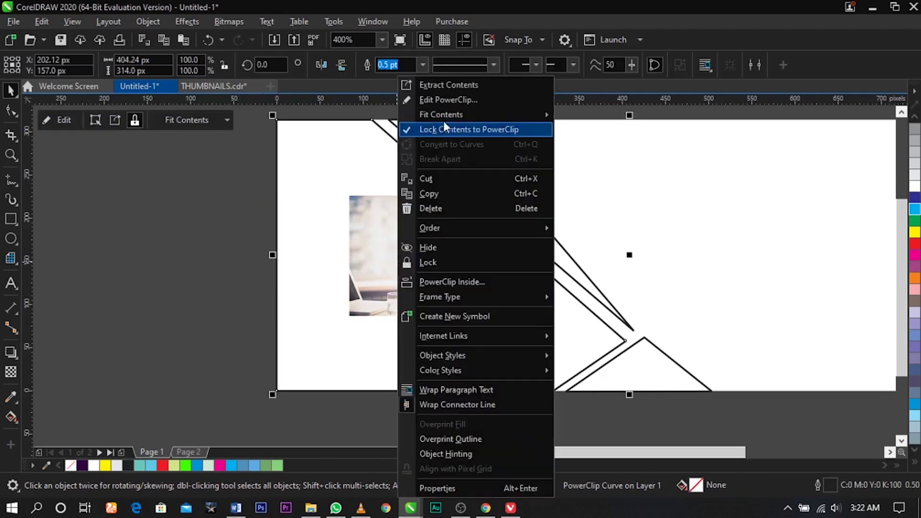
left_click(447, 96)
left_click(438, 240)
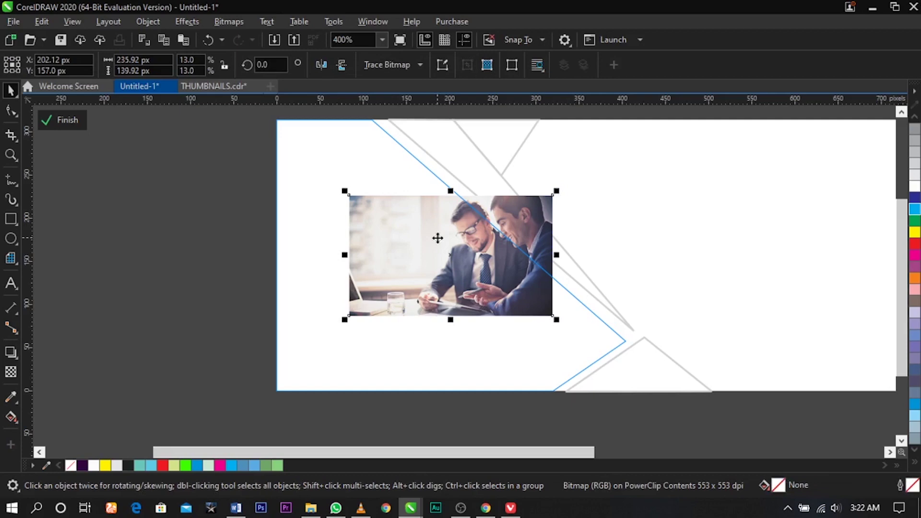
key("ctrl+z")
key("ctrl+z")
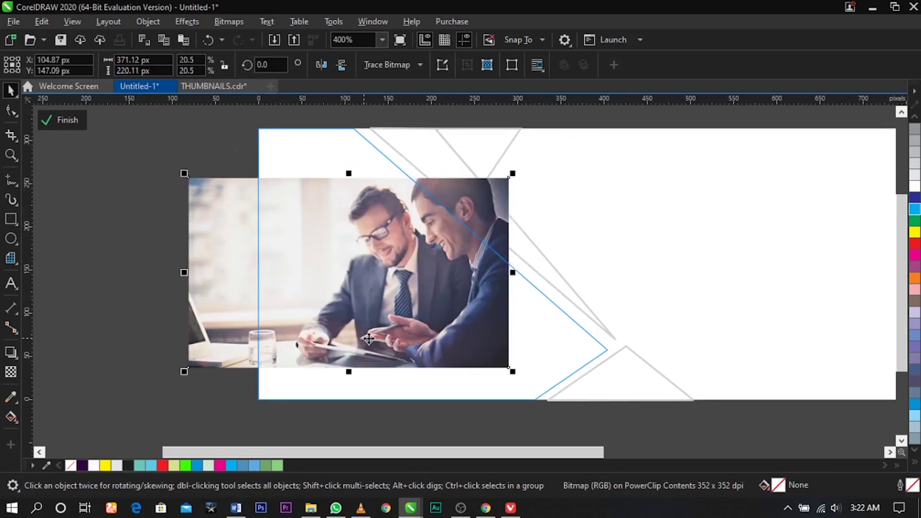
key("z")
right_click(444, 312)
left_click_drag(301, 209, 773, 365)
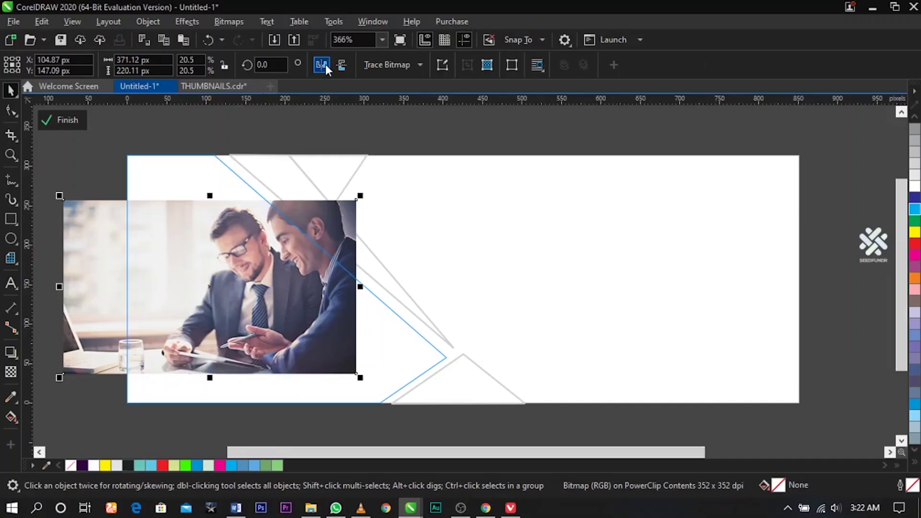
Mirror the photo horizontally, scale it to about 548 × 325 px over the whole panel and finish editing the PowerClip
left_click(472, 190)
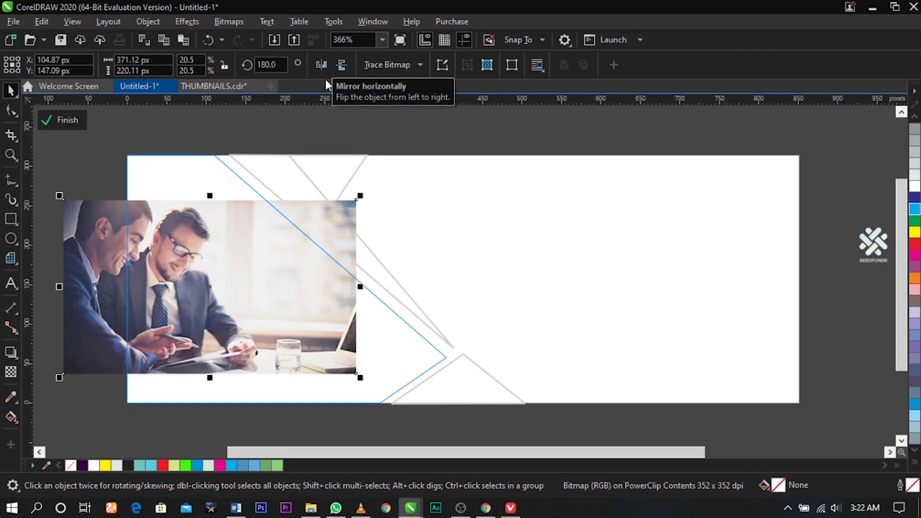
left_click_drag(232, 245, 269, 197)
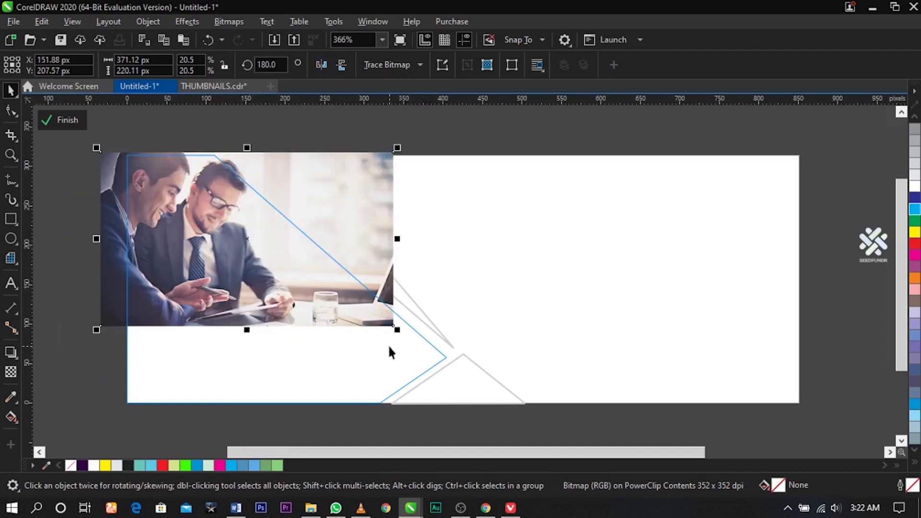
left_click_drag(397, 330, 581, 409)
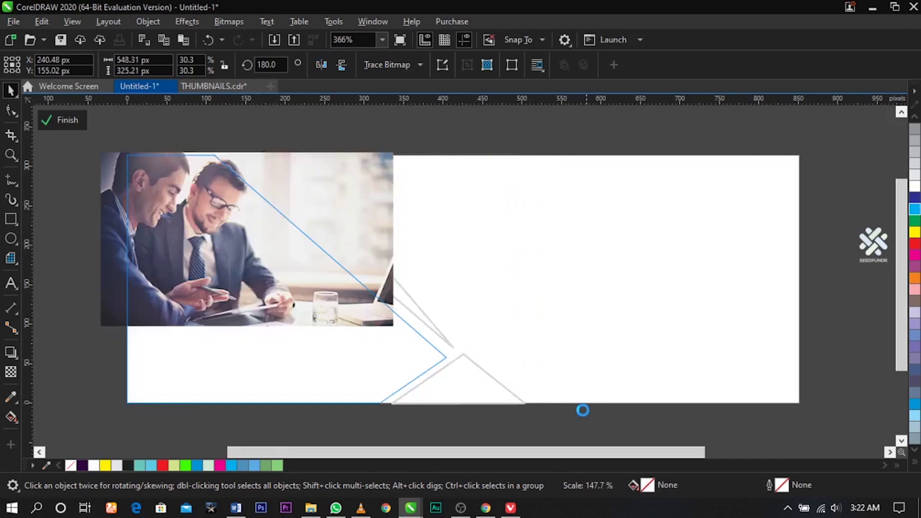
left_click_drag(435, 270, 440, 232)
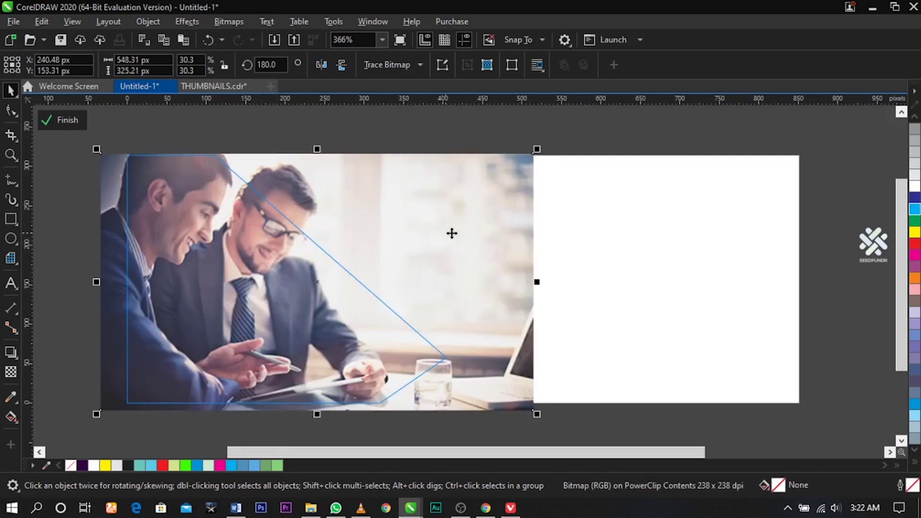
left_click(548, 147)
scroll(349, 175, "down", 3)
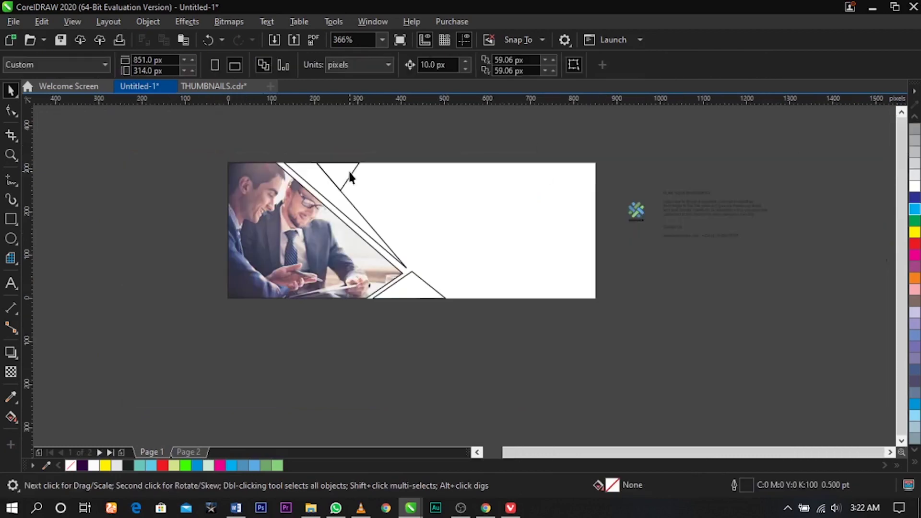
Apply a linear fountain fill along the length of the long triangle, from the page's upper edge to its lower tip
key("z")
left_click_drag(154, 149, 637, 322)
key("space")
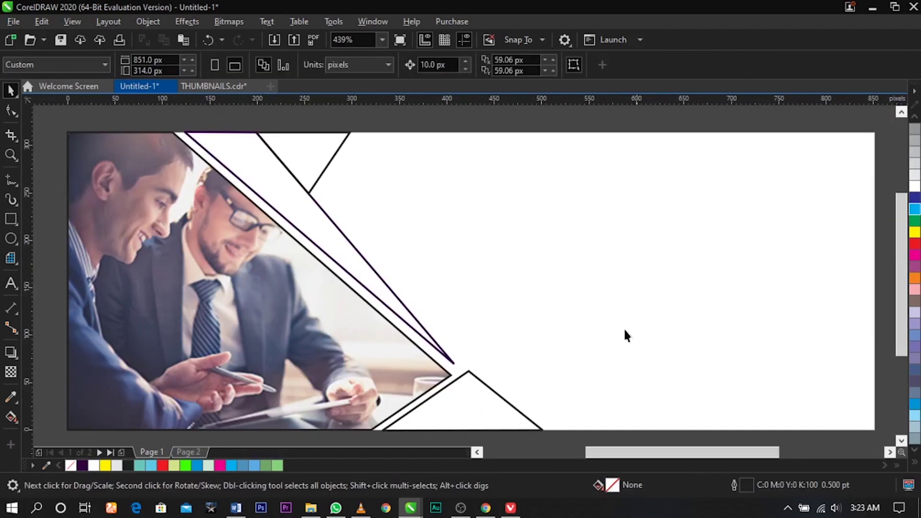
left_click(12, 417)
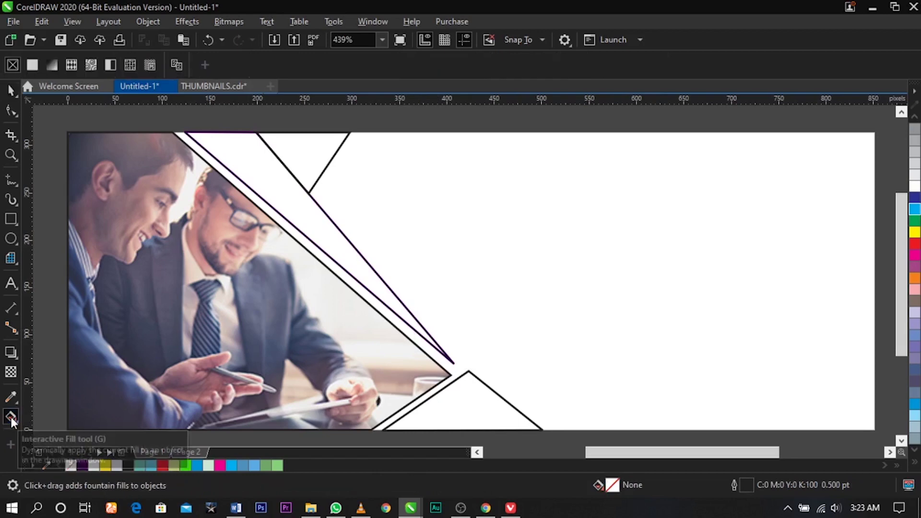
left_click_drag(225, 141, 447, 356)
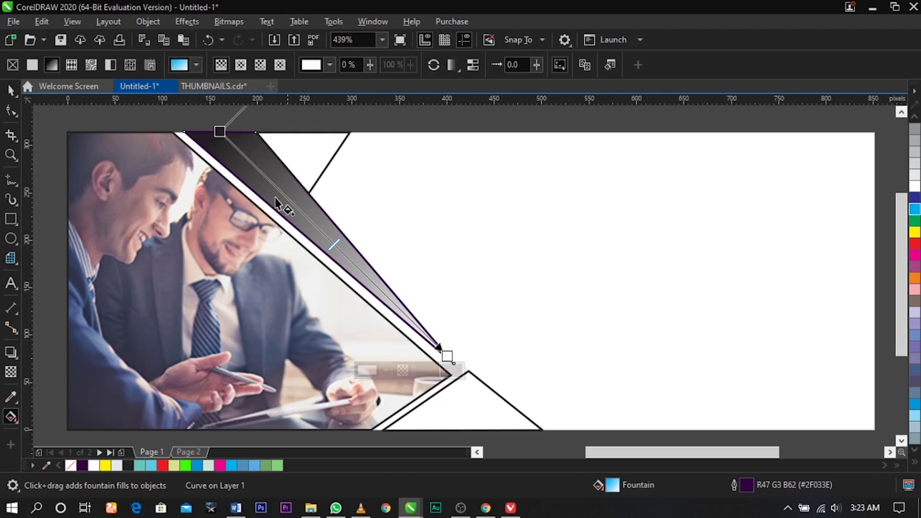
Set the long triangle's gradient start colour to C100 M60 Y19 K3 and its end colour to cyan
left_click(219, 130)
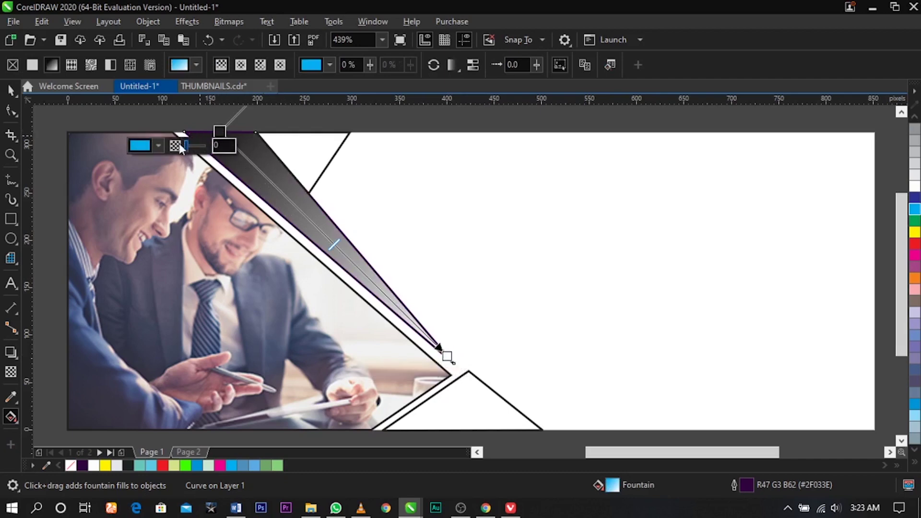
left_click(159, 144)
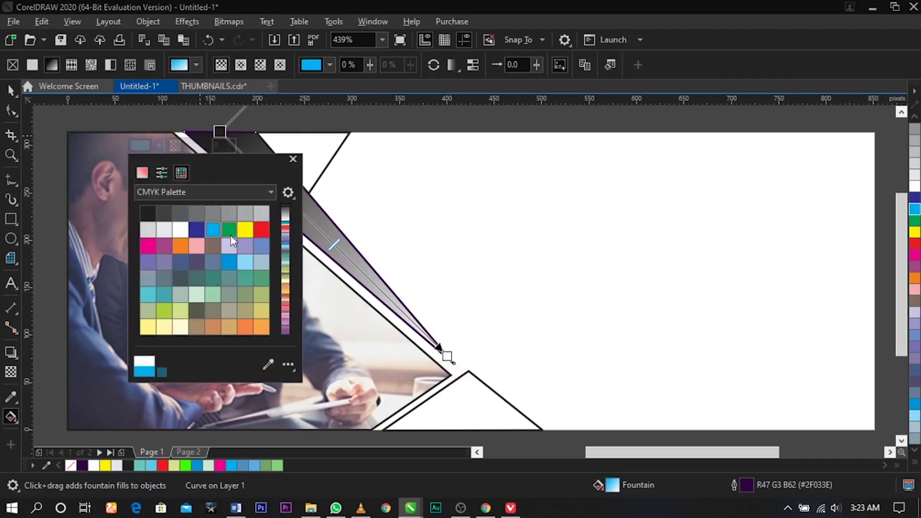
left_click(142, 174)
left_click_drag(221, 235, 229, 263)
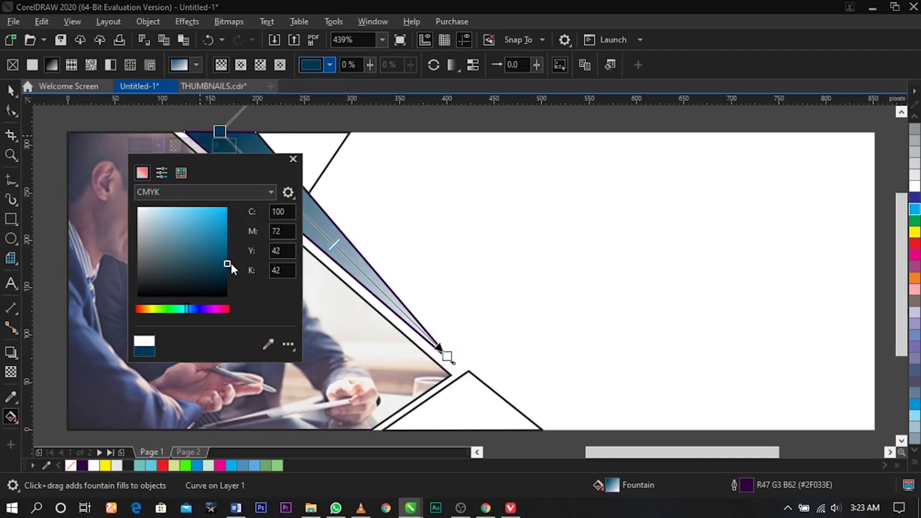
left_click(183, 306)
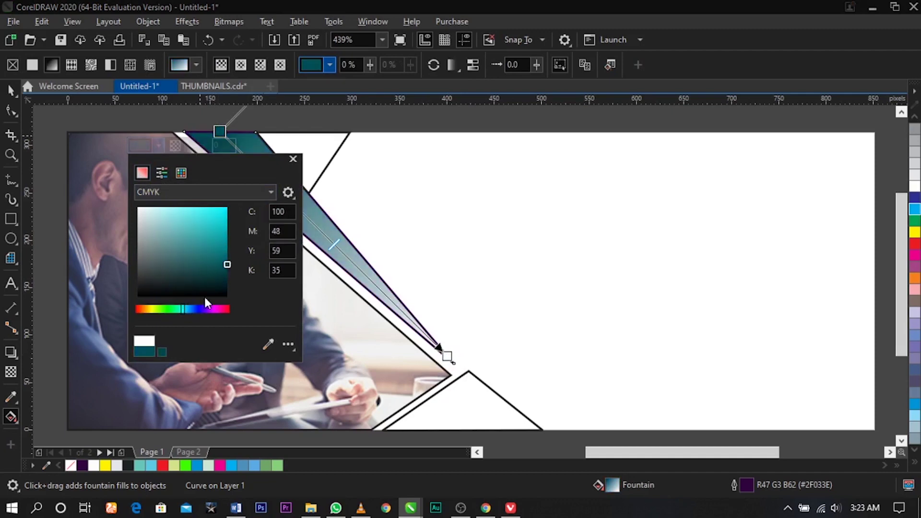
left_click_drag(190, 309, 188, 309)
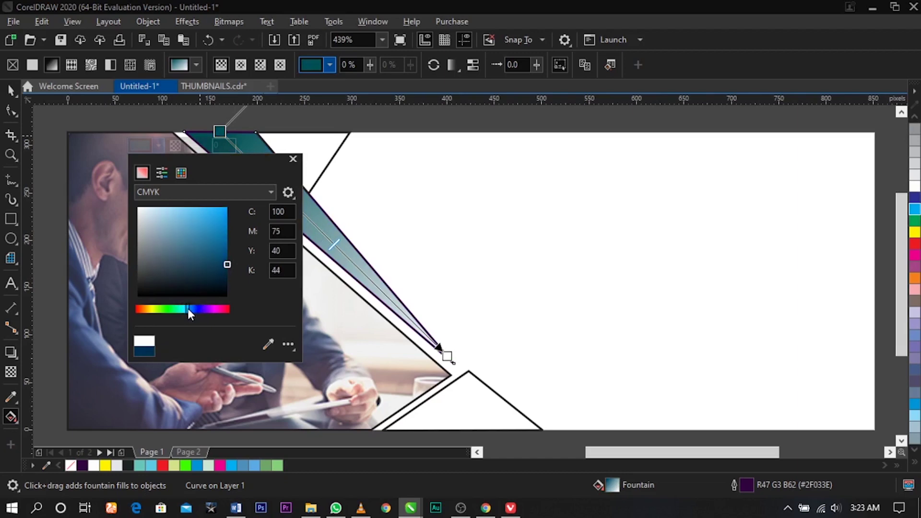
left_click(225, 243)
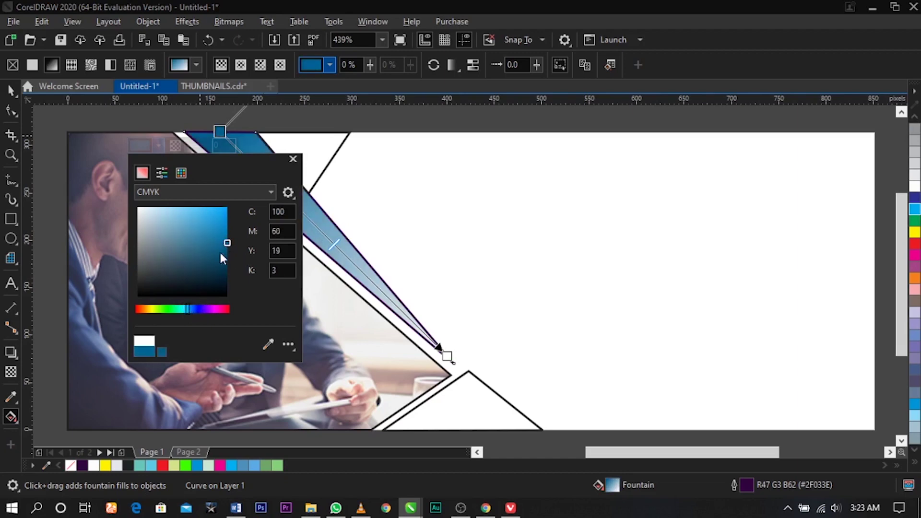
left_click(390, 311)
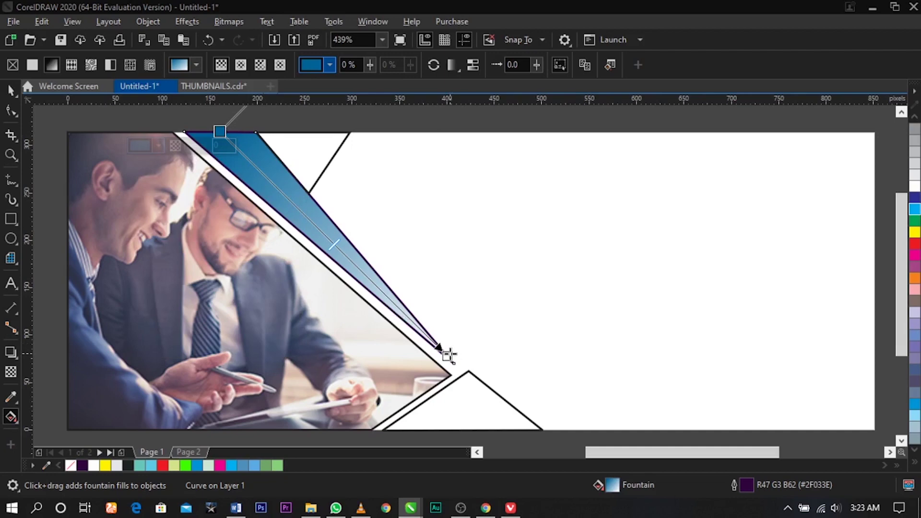
left_click(447, 355)
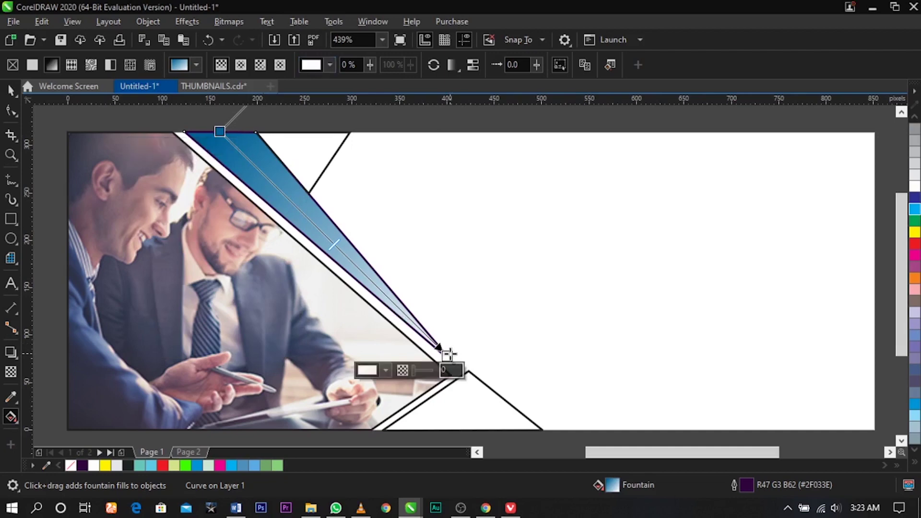
left_click(915, 209)
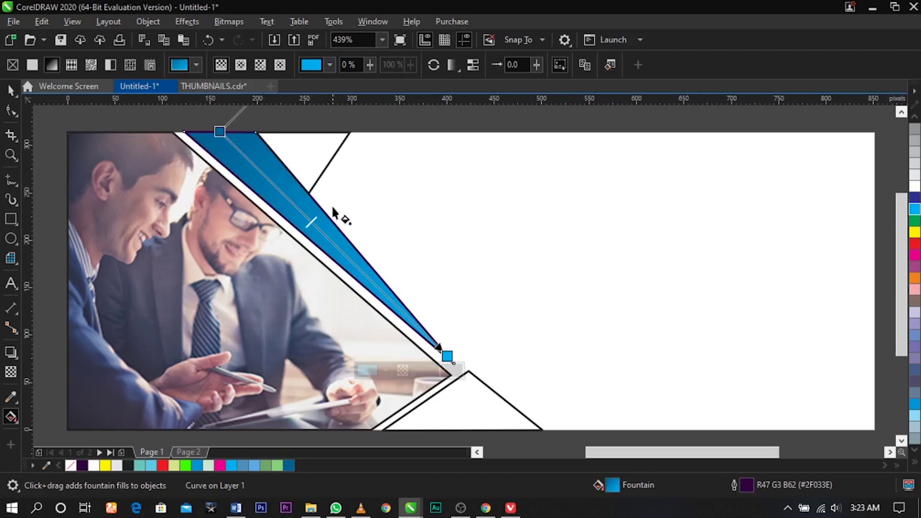
Apply a linear fountain fill to the small triangle at the page's upper edge, from its slanted left side toward its upper-right corner
left_click(10, 90)
left_click(330, 160)
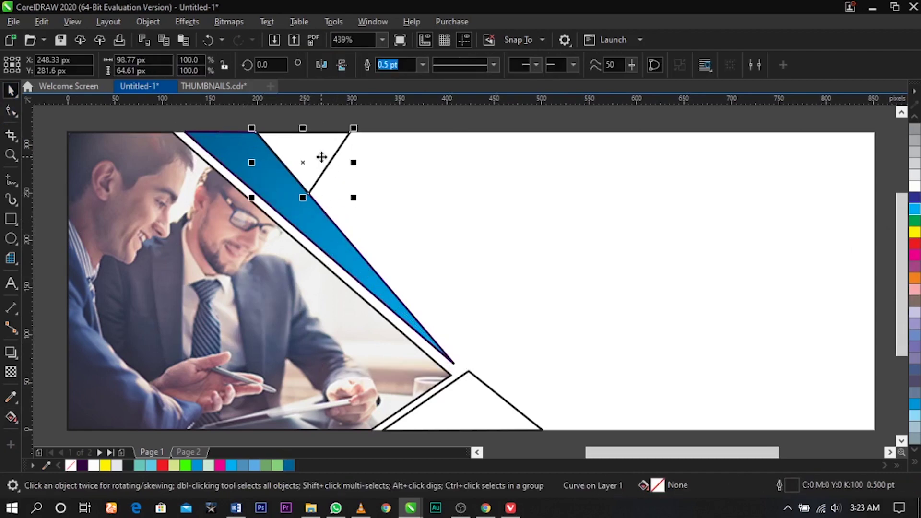
scroll(312, 133, "up", 2)
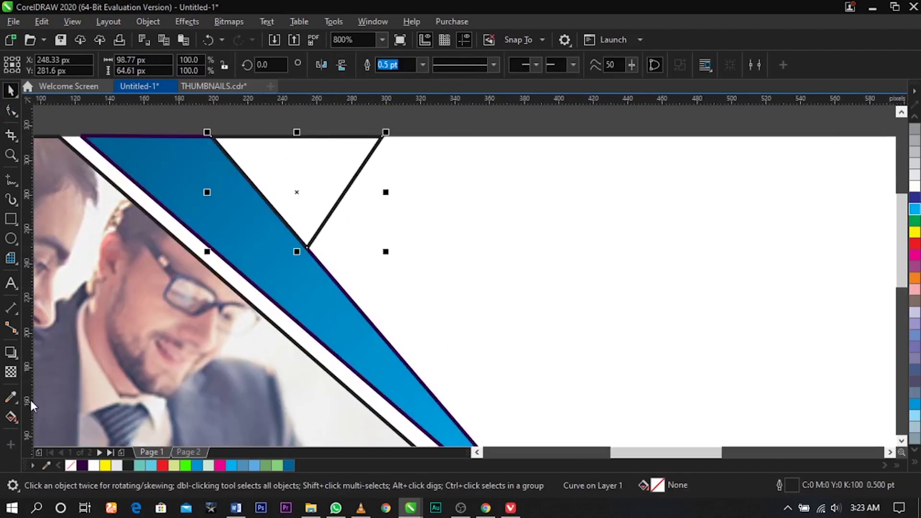
left_click(10, 416)
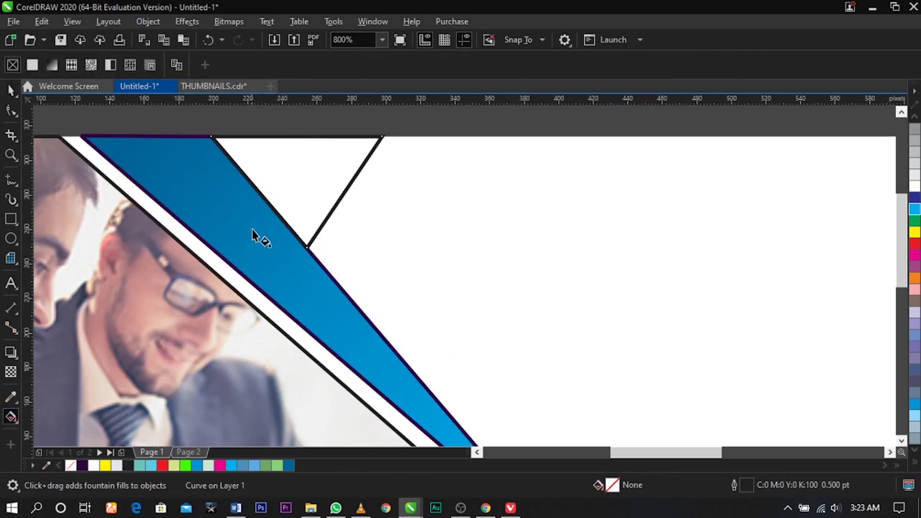
left_click_drag(264, 199, 352, 149)
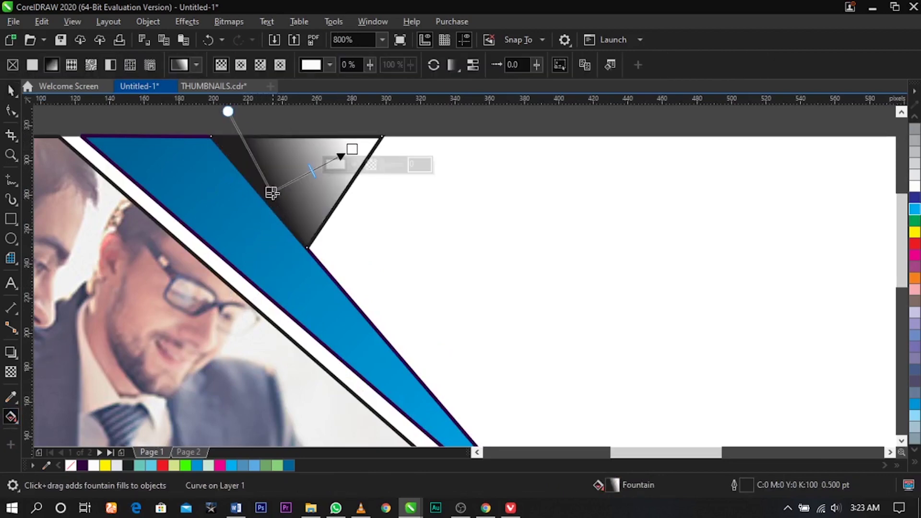
left_click_drag(264, 199, 275, 211)
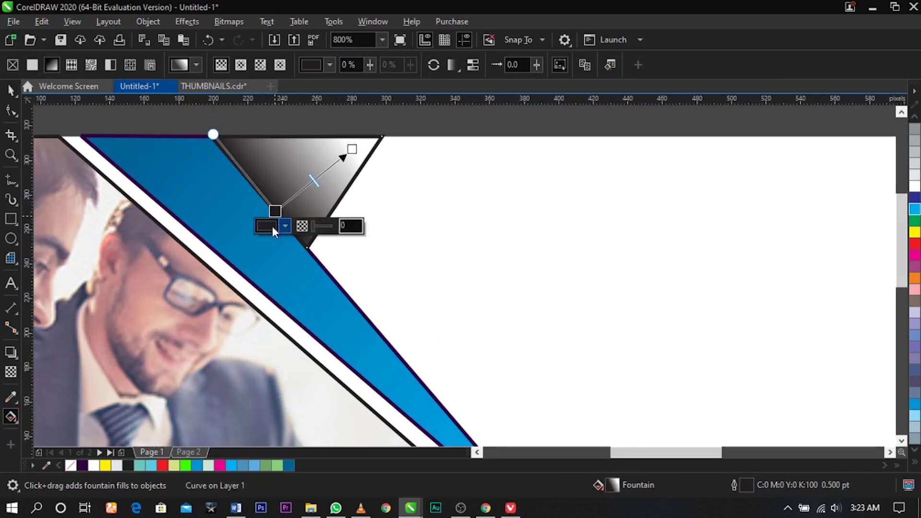
Set the small upper triangle's gradient start colour to dark navy blue and its end colour to cyan
left_click(285, 226)
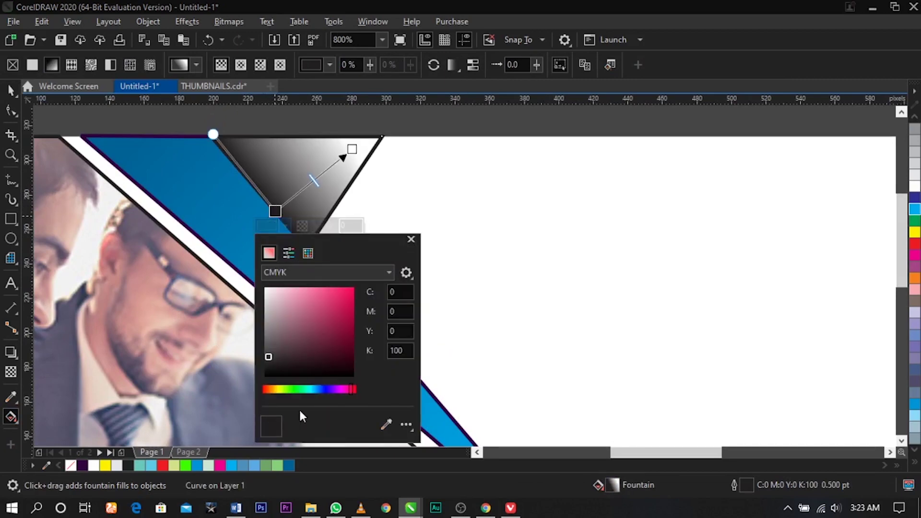
left_click(320, 389)
mouse_move(336, 342)
left_mouse_down()
mouse_move(343, 332)
mouse_move(353, 343)
left_mouse_up()
left_click(352, 150)
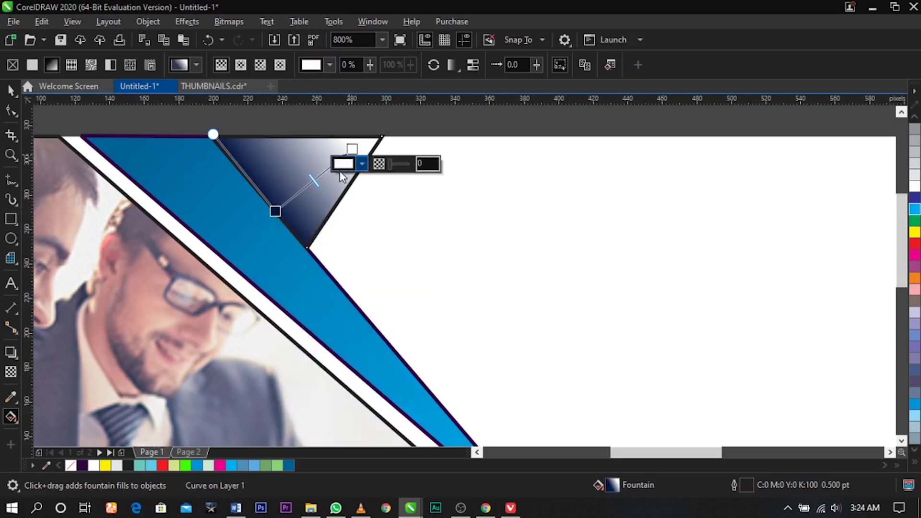
left_click(362, 164)
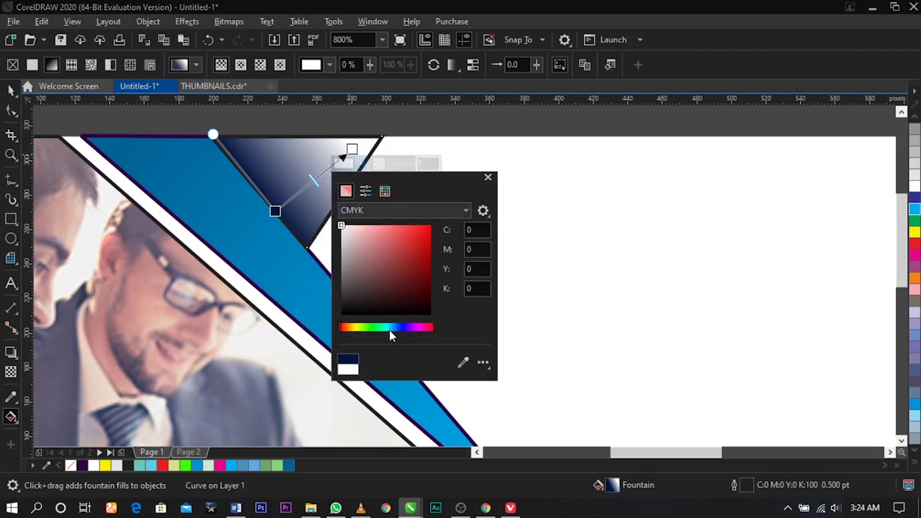
left_click(914, 208)
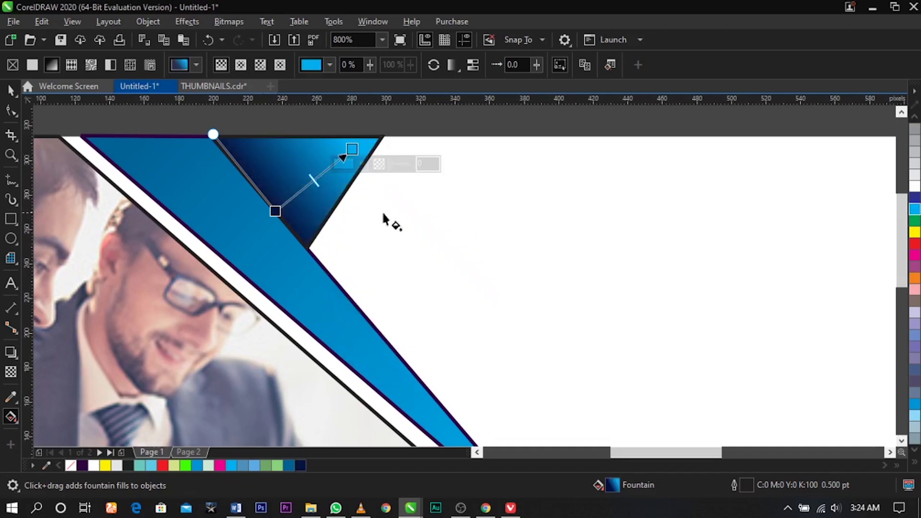
Shorten the small upper triangle's gradient by moving its cyan end point inward, away from the upper-right corner
left_click(275, 211)
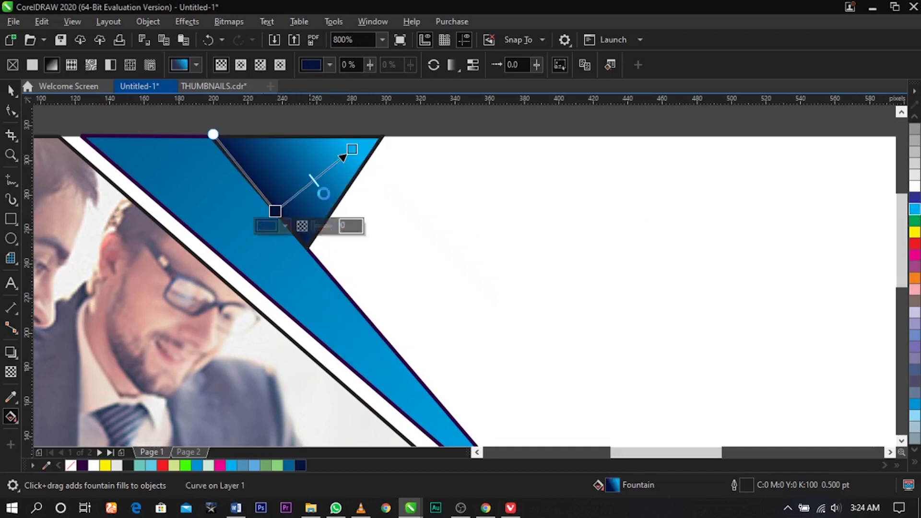
left_click_drag(348, 152, 325, 157)
left_click(325, 158)
left_click(325, 157)
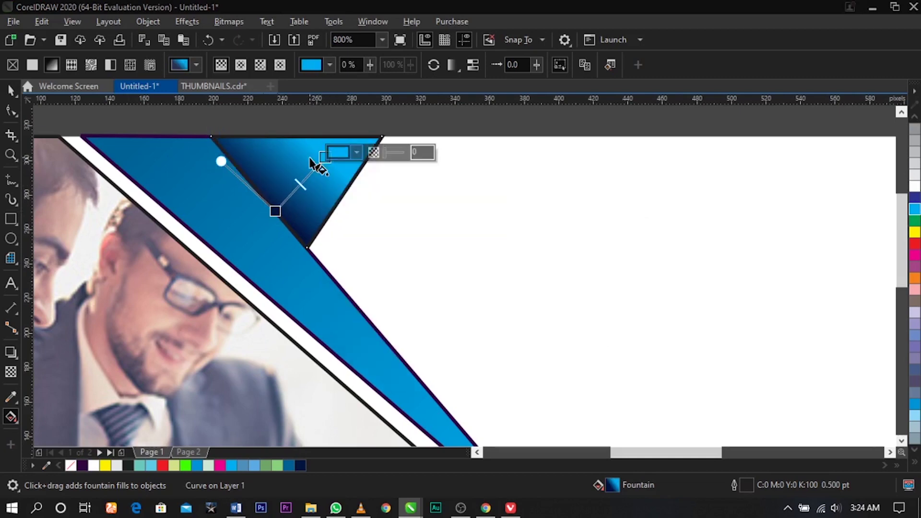
Remove the outlines from the small upper triangle, the long triangle and the photo panel together
scroll(356, 164, "down", 2)
left_click(11, 90)
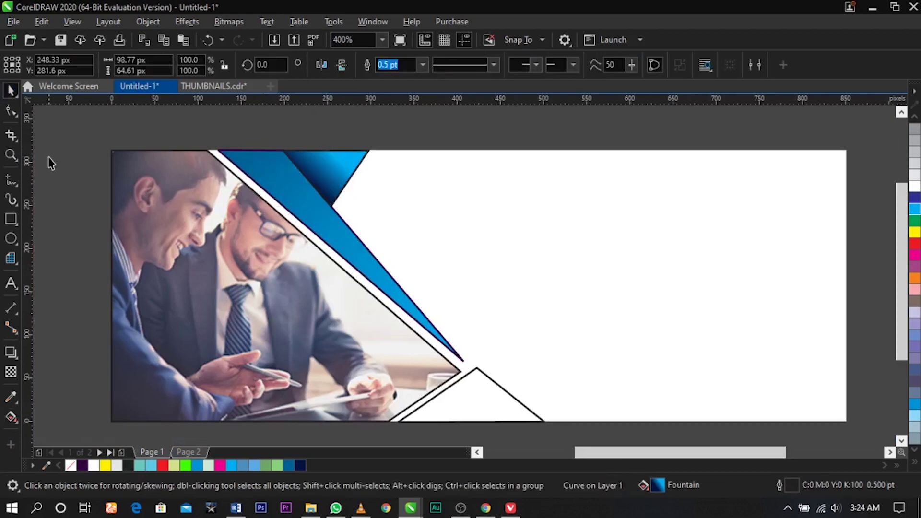
left_click(311, 194)
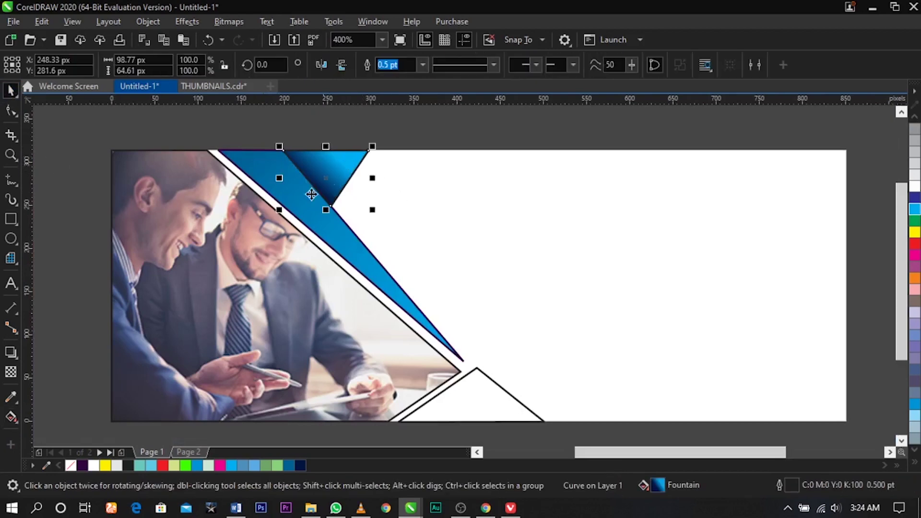
left_click(281, 190, "shift")
left_click(236, 219, "shift")
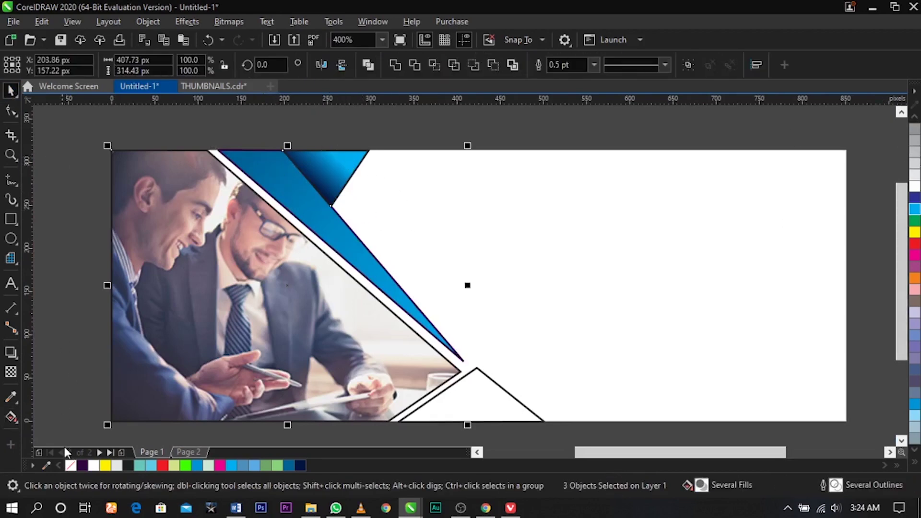
right_click(69, 465)
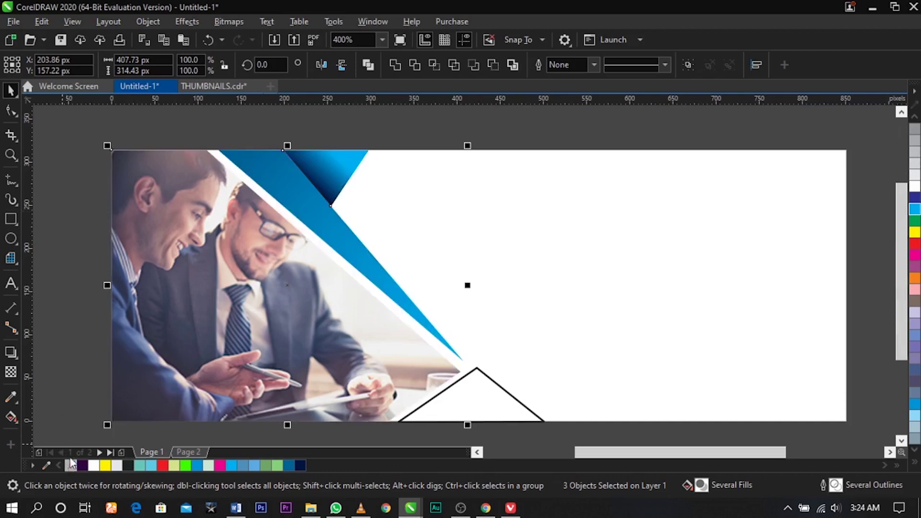
left_click(72, 369)
left_click(355, 250)
left_click(449, 424)
left_click(451, 436)
Apply a linear fountain fill to the triangle at the page's lower edge, running vertically from its apex to its base
key("z")
left_click_drag(315, 335, 599, 440)
key("space")
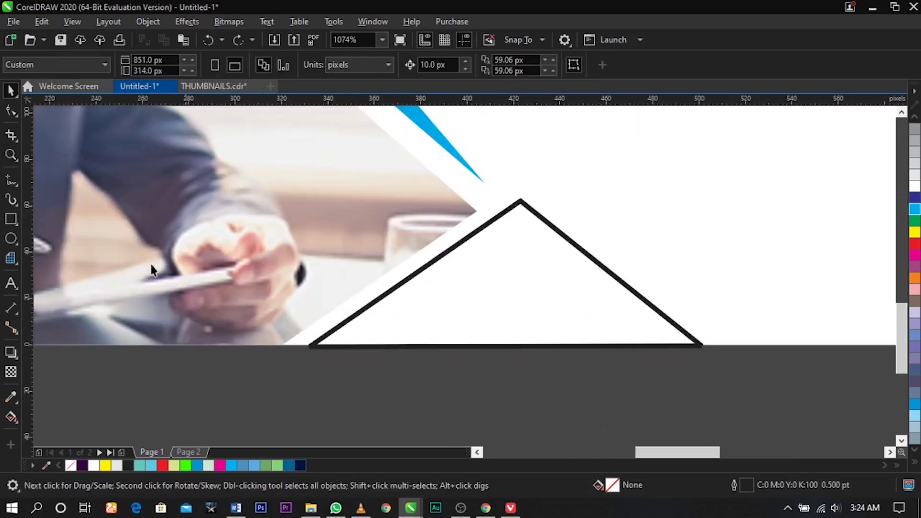
left_click(15, 413)
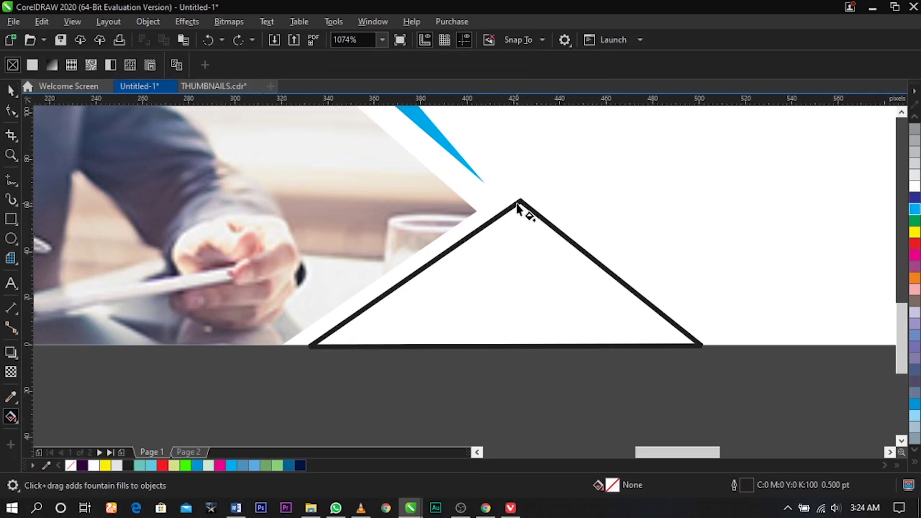
left_click(509, 293)
left_click_drag(518, 206, 519, 342)
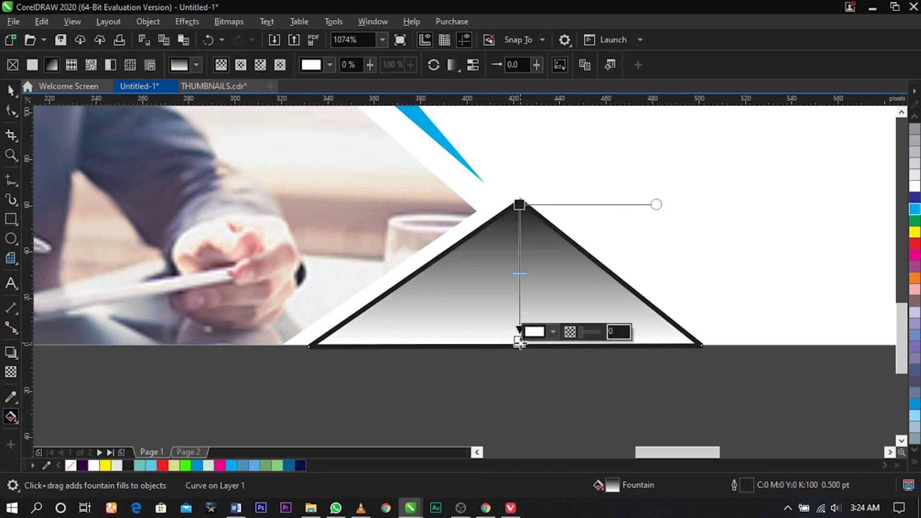
Set the lower triangle's gradient end colour at the base to deep blue and its start colour at the apex to cyan
left_click(553, 333)
left_click(589, 270)
left_click(621, 216)
left_click(621, 204)
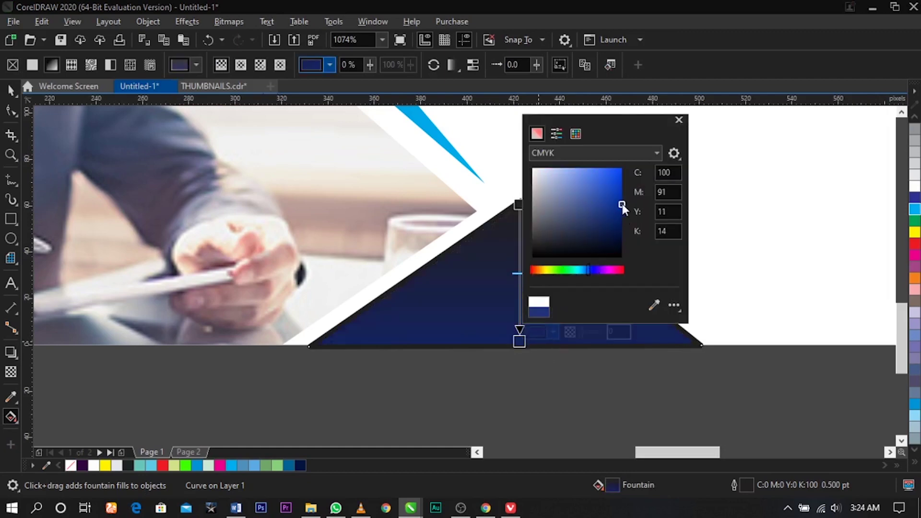
left_click(622, 198)
left_click(518, 205)
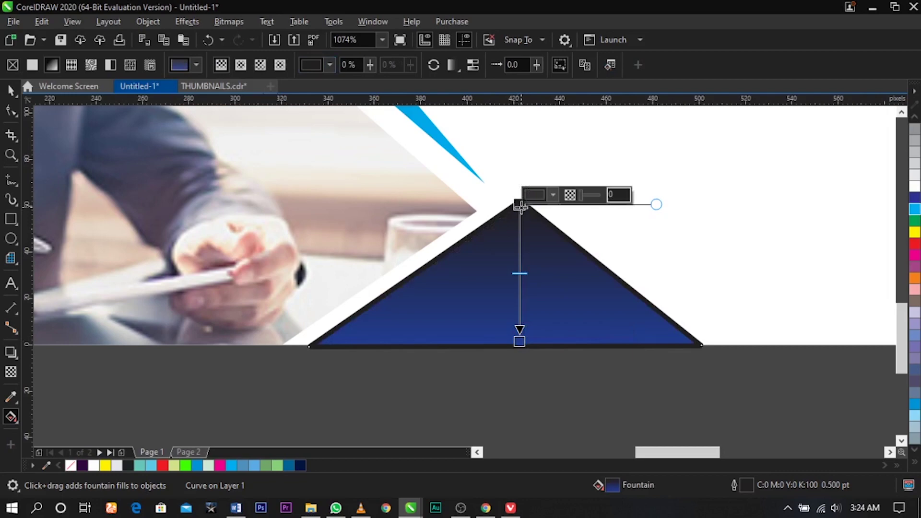
left_click(553, 194)
left_click(915, 211)
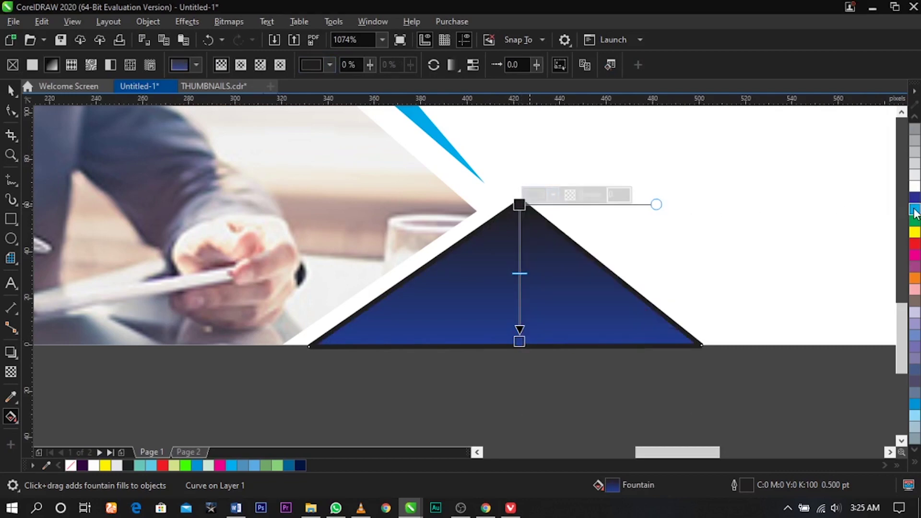
Move the lower triangle's gradient start below the apex and its end onto the base edge, and remove the triangle's outline
left_click_drag(520, 204, 517, 217)
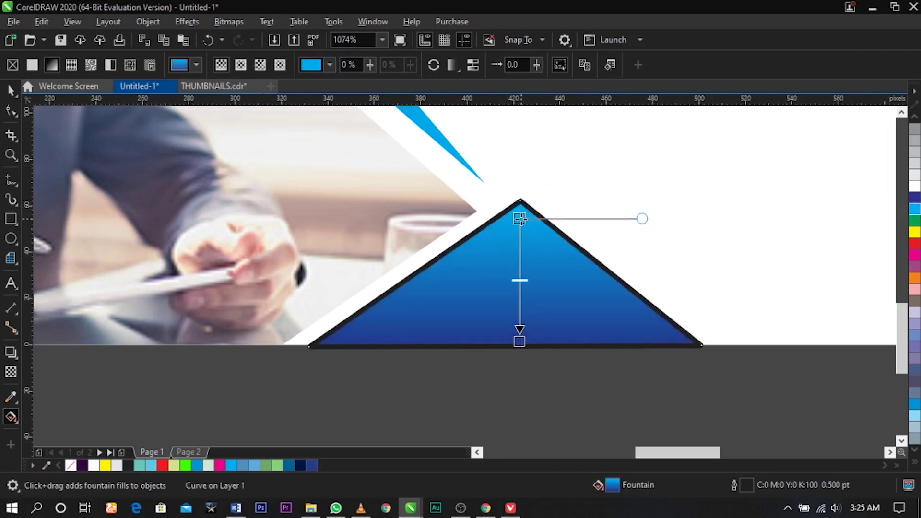
mouse_move(519, 341)
left_mouse_down()
mouse_move(517, 331)
mouse_move(519, 347)
left_mouse_up()
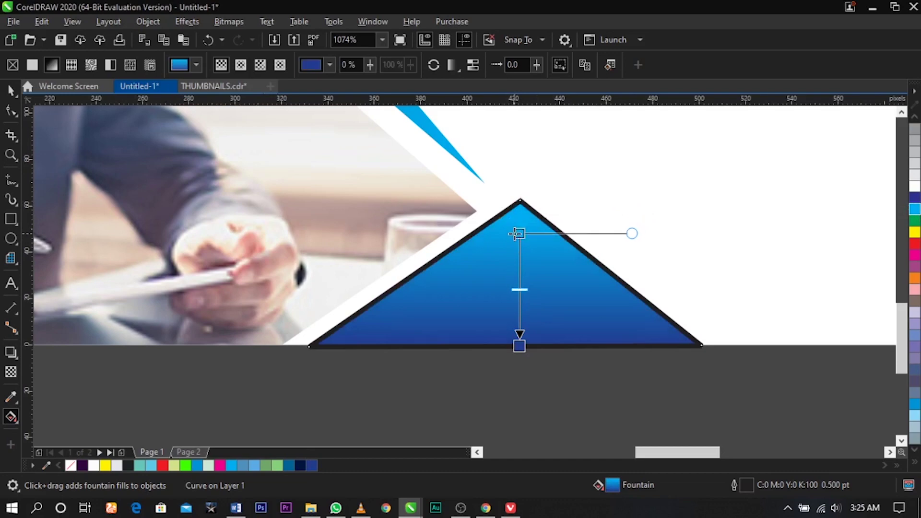
key("space")
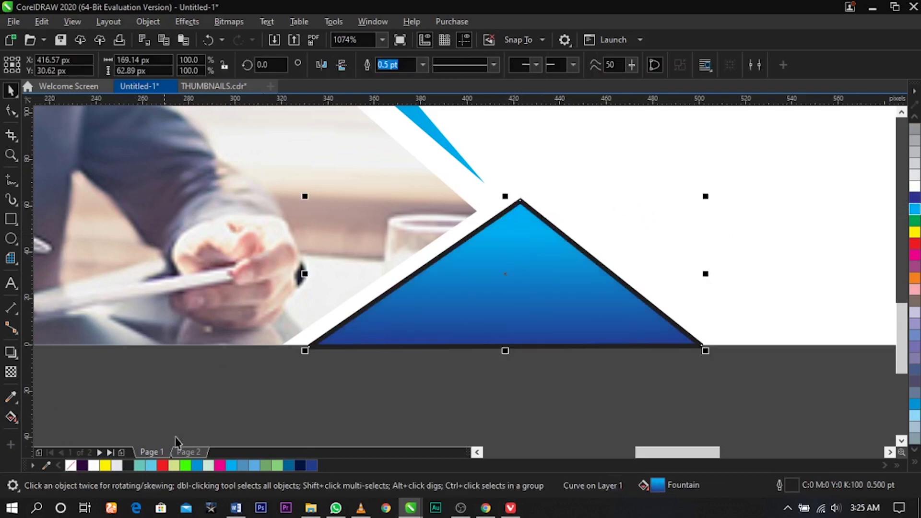
right_click(69, 468)
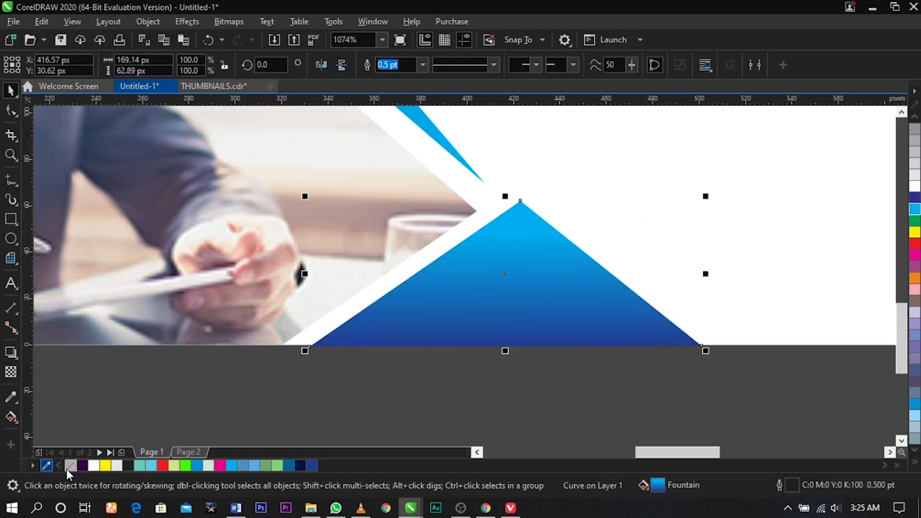
key("Escape")
scroll(395, 336, "down", 7)
key("z")
left_click_drag(338, 274, 468, 325)
key("space")
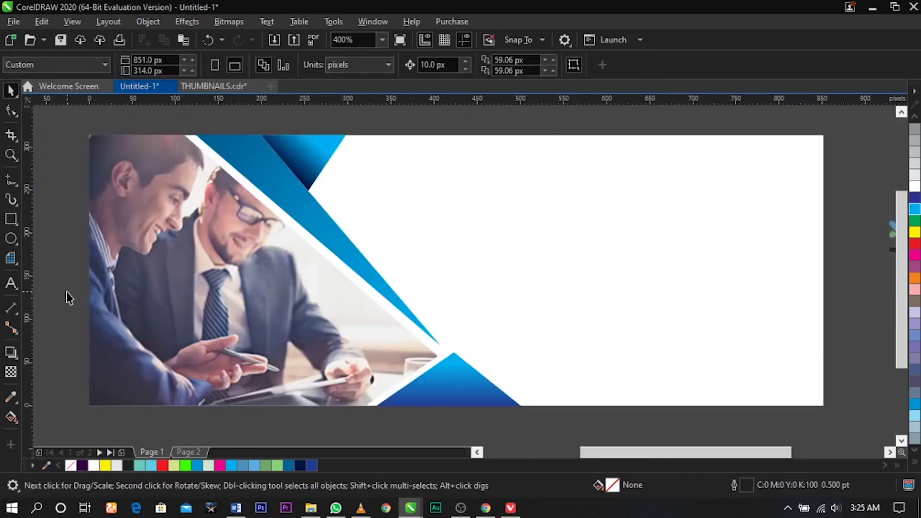
Add a page-sized 851 × 314 px rectangle without an outline, and select the photo panel and the three blue triangles
double_click(11, 220)
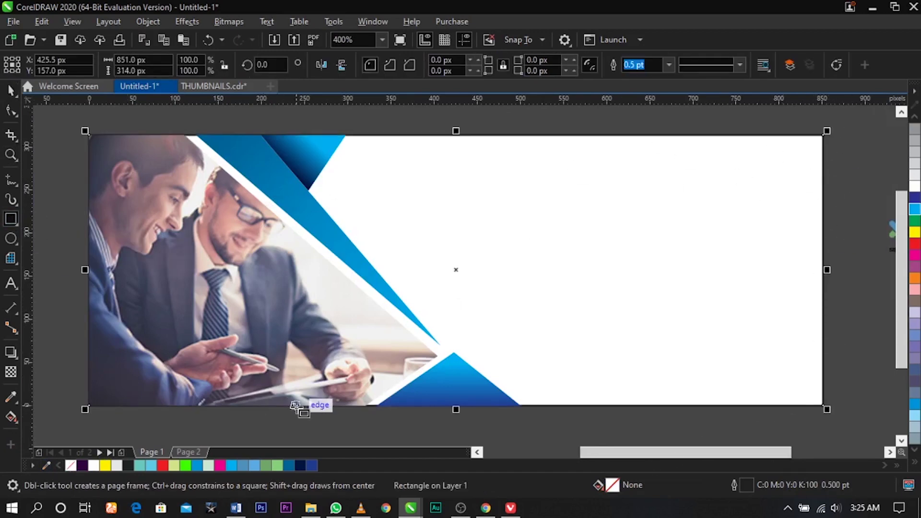
right_click(70, 465)
left_click(10, 90)
left_click_drag(53, 131, 626, 428)
left_click_drag(463, 381, 592, 359)
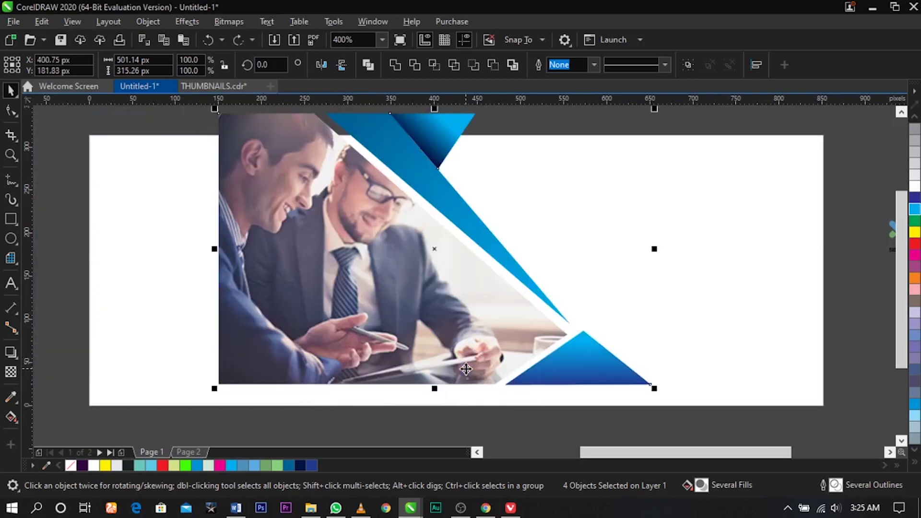
key("ctrl+z")
key("ctrl+z")
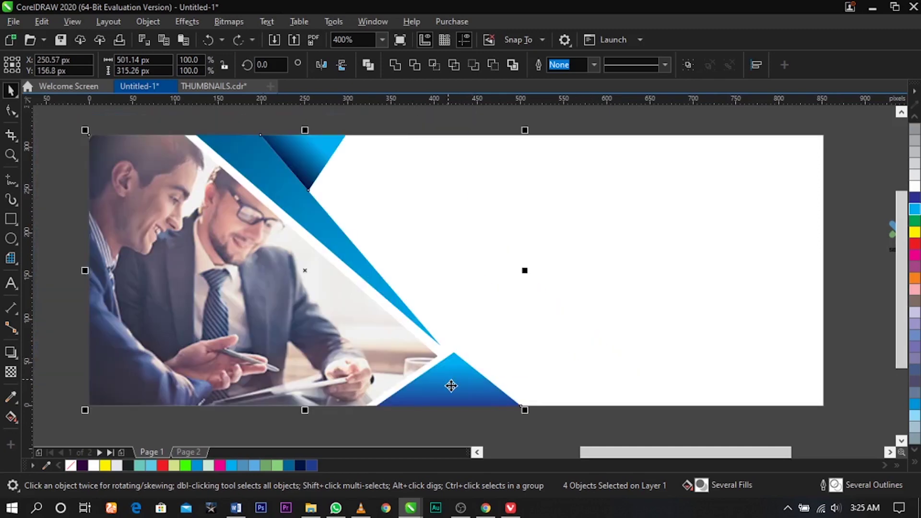
PowerClip the selected photo panel and triangles inside the page-sized rectangle
right_click(451, 385)
left_click(482, 204)
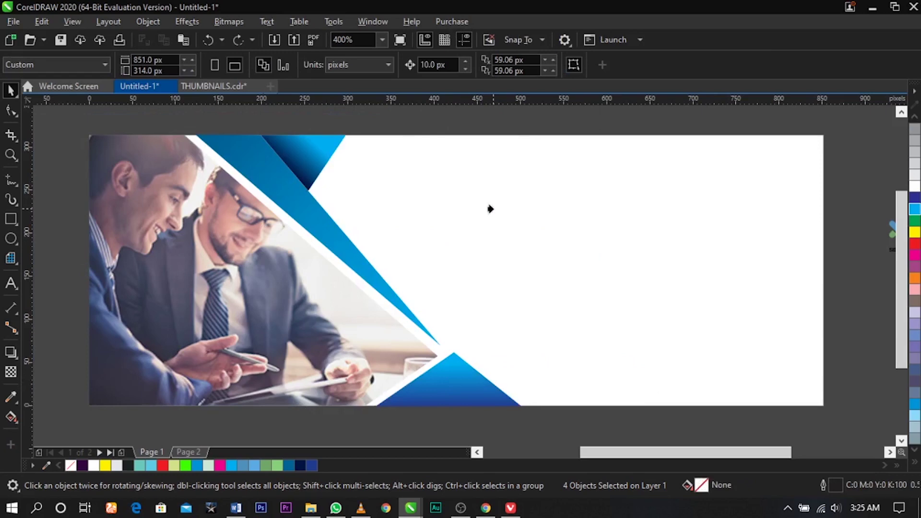
left_click(494, 206)
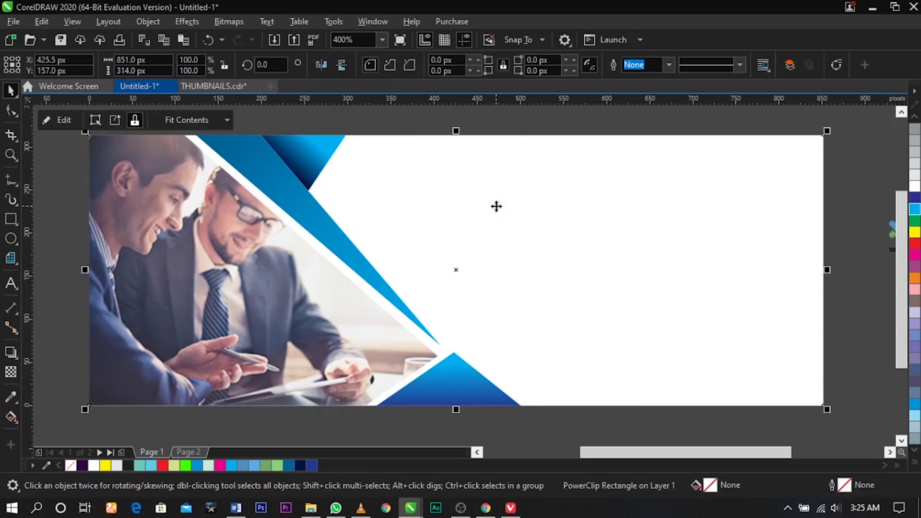
scroll(497, 206, "down", 2)
left_click_drag(578, 218, 380, 251)
left_click_drag(264, 263, 401, 234)
left_click(479, 365)
key("z")
left_click_drag(290, 166, 669, 322)
key("space")
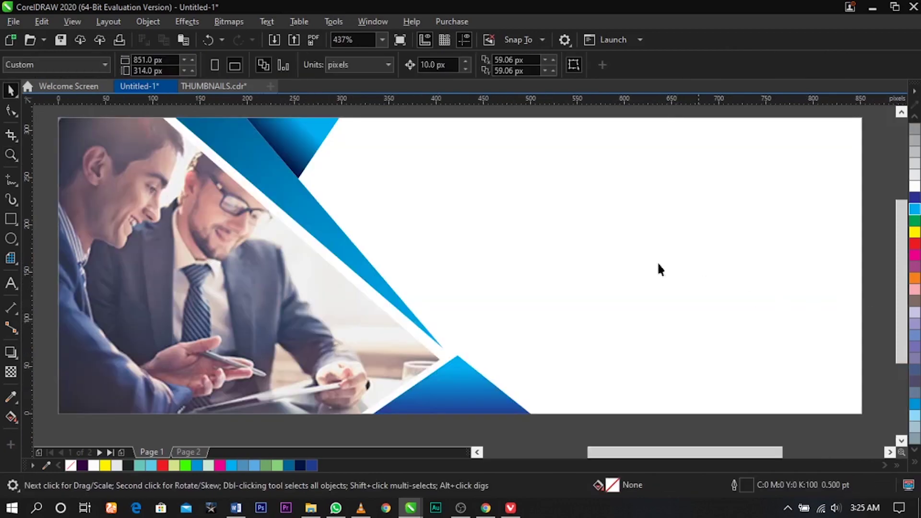
Fill the page-sized PowerClip rectangle with 10% Black as the cover's background
left_click(629, 260)
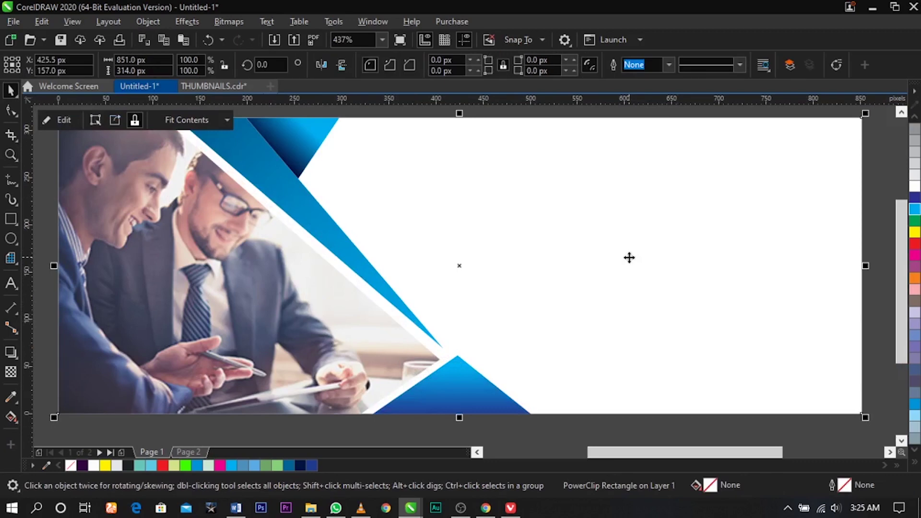
left_click(914, 178)
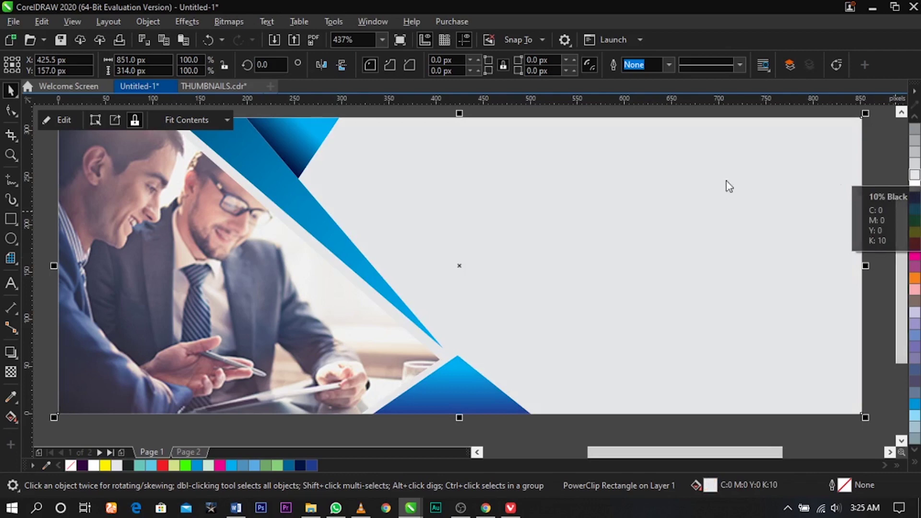
scroll(498, 191, "down", 3)
key("F2")
left_click_drag(286, 168, 645, 336)
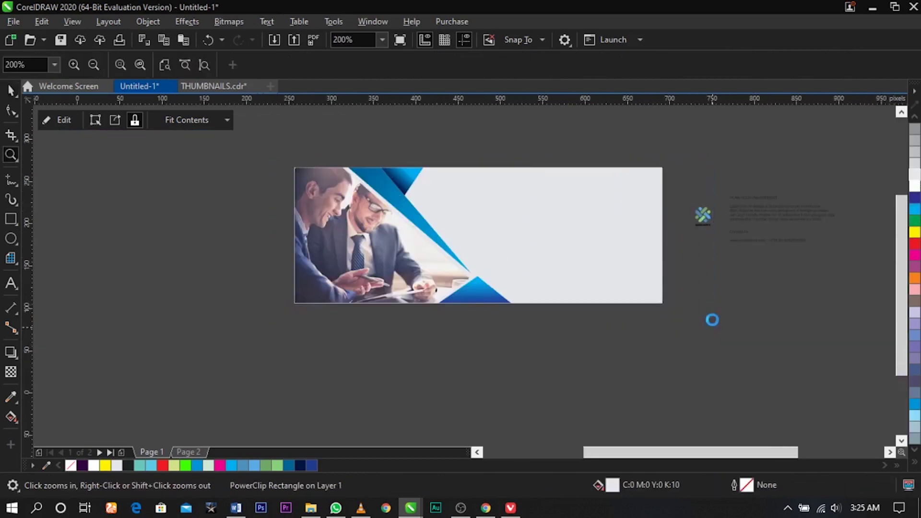
Apply an elliptical fountain fill to the background PowerClip rectangle, white in the centre fading to 10% Black
key("Escape")
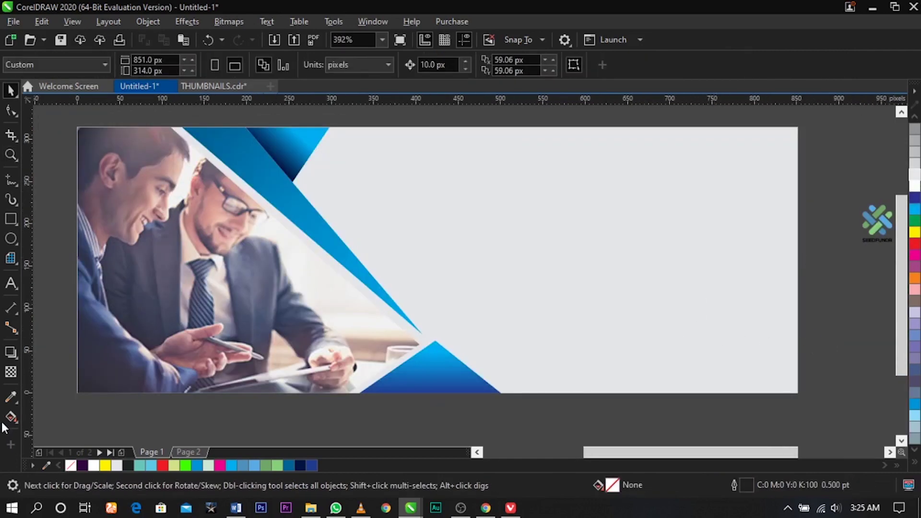
left_click(546, 252)
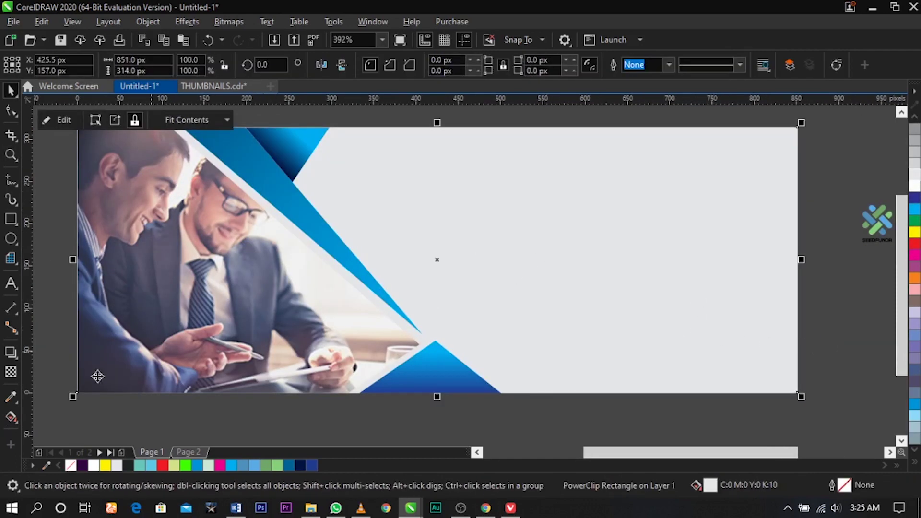
left_click(10, 418)
left_click_drag(497, 168, 496, 306)
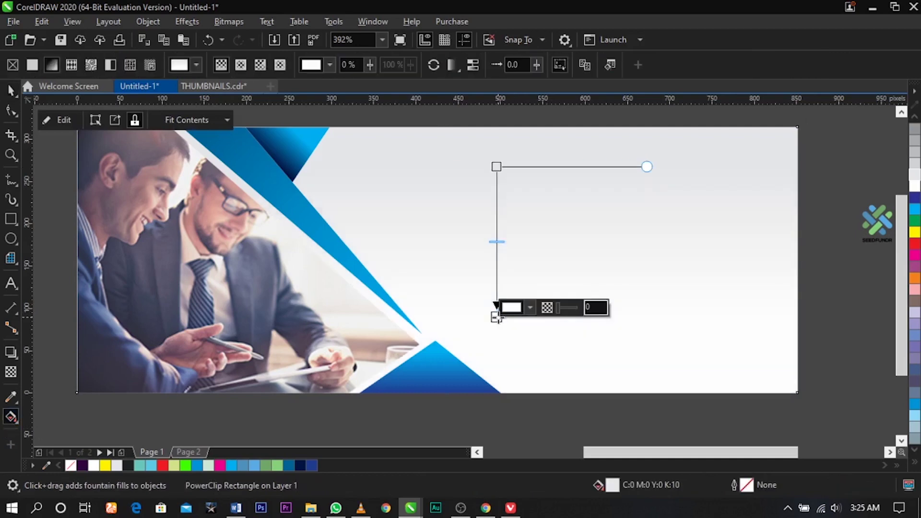
key("ctrl+z")
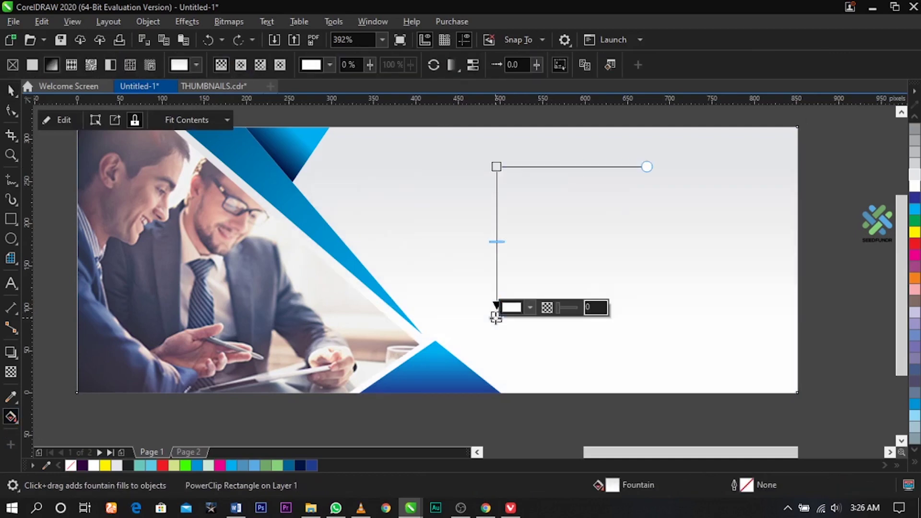
left_click(240, 65)
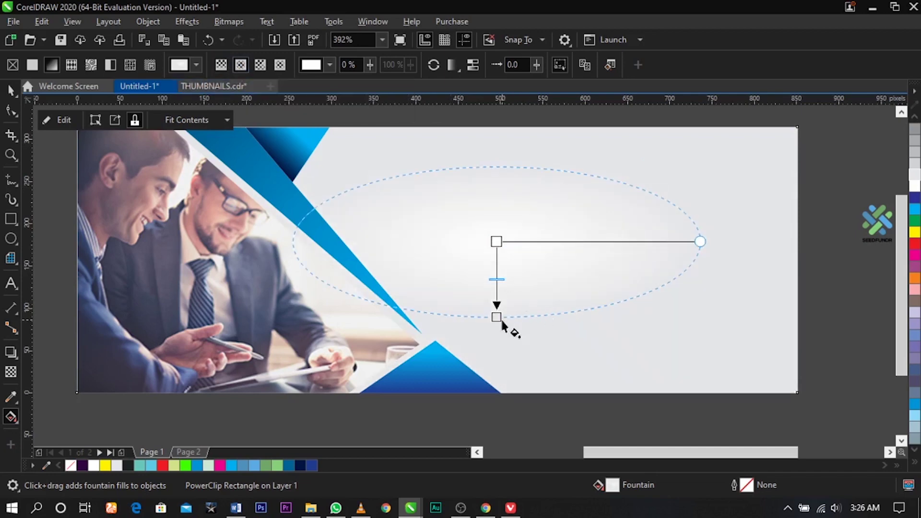
Enlarge the background's elliptical gradient past the page's lower edge and shift its centre slightly down and toward the photo
left_click_drag(496, 318, 496, 357)
left_click_drag(815, 245, 727, 244)
scroll(537, 287, "down", 3)
left_click_drag(508, 323, 508, 350)
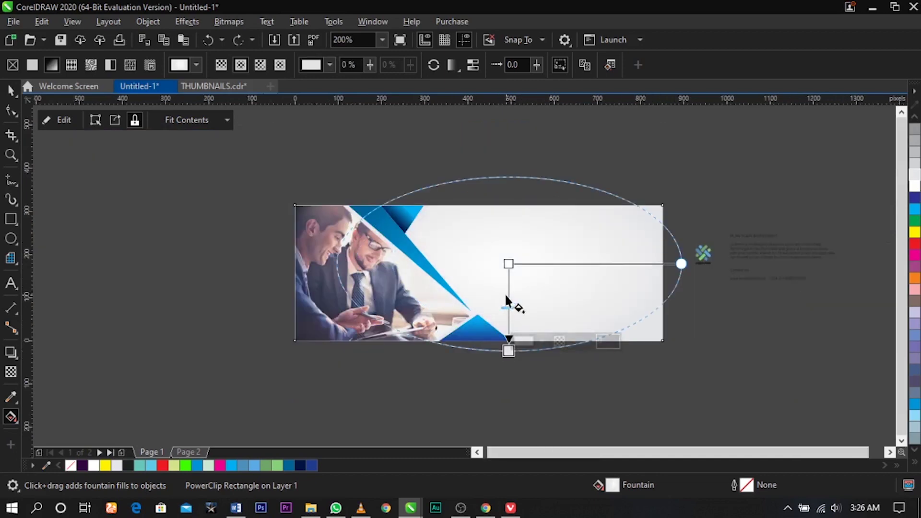
left_click_drag(507, 291, 491, 299)
left_click_drag(492, 358, 491, 374)
key("space")
key("z")
left_click_drag(263, 195, 734, 364)
key("space")
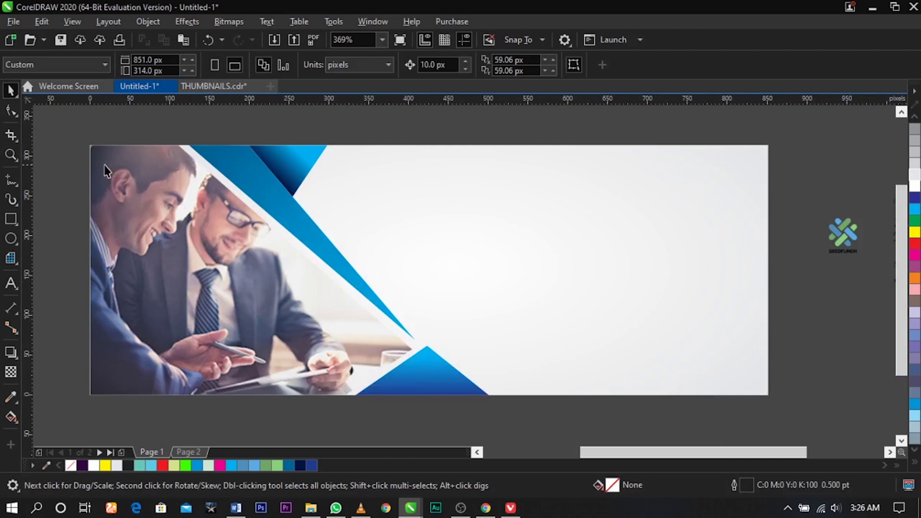
Draw a full-height rectangle about 337 × 314 px flush with the page's right edge, filled with 30% Black and without an outline
left_click(11, 218)
left_click_drag(499, 145, 767, 394)
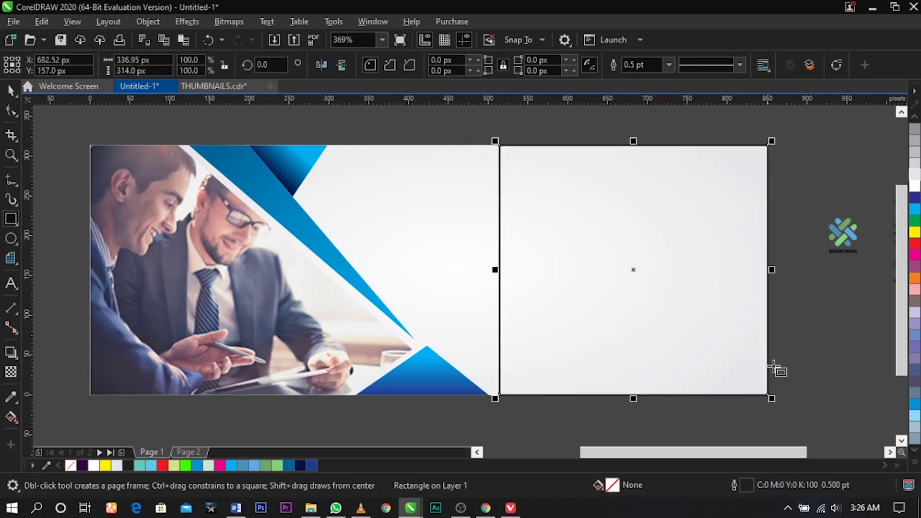
key("space")
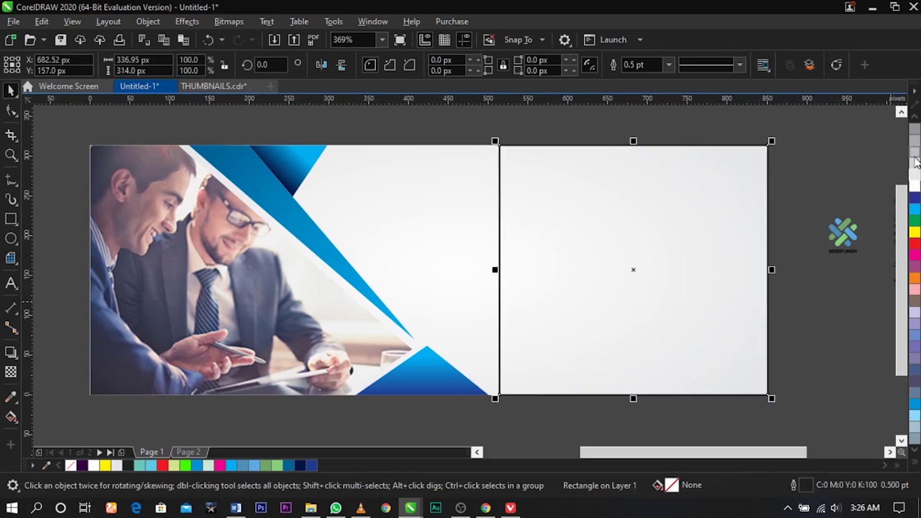
left_click(914, 155)
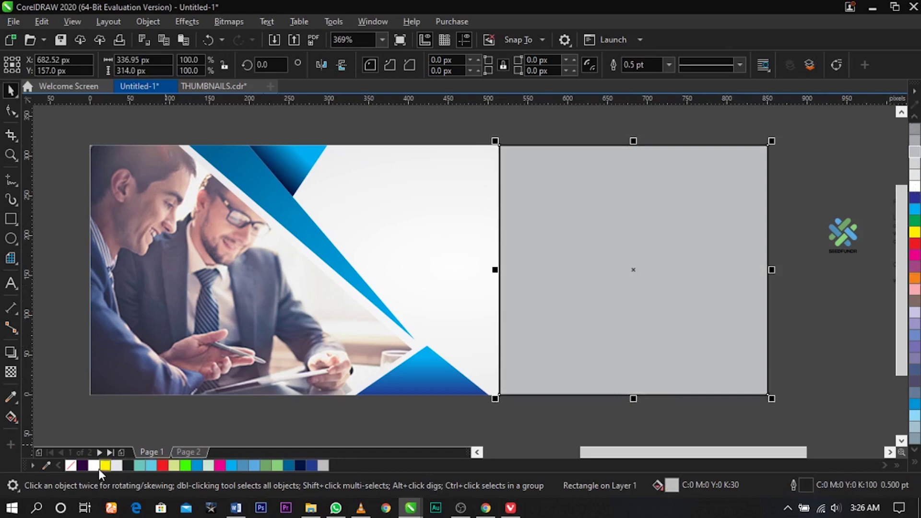
right_click(71, 461)
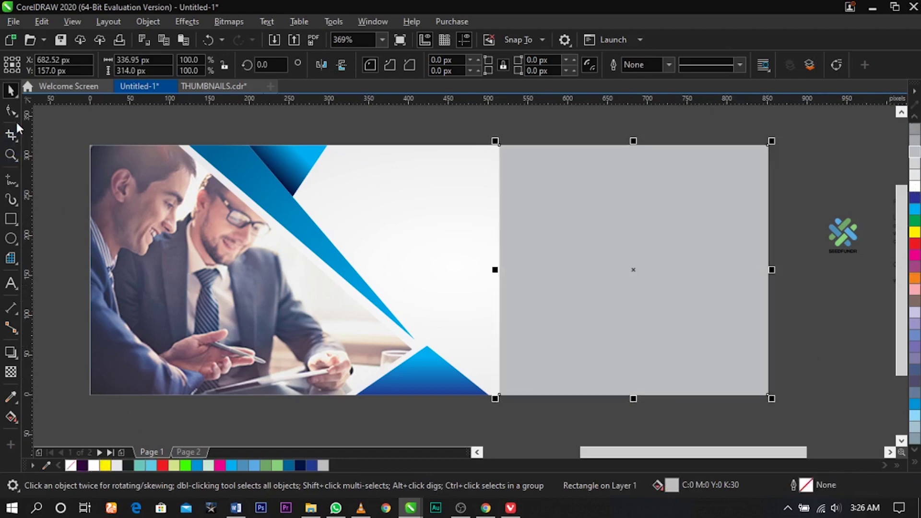
Convert the grey rectangle to curves and delete its upper-left node to leave a triangle
right_click(638, 220)
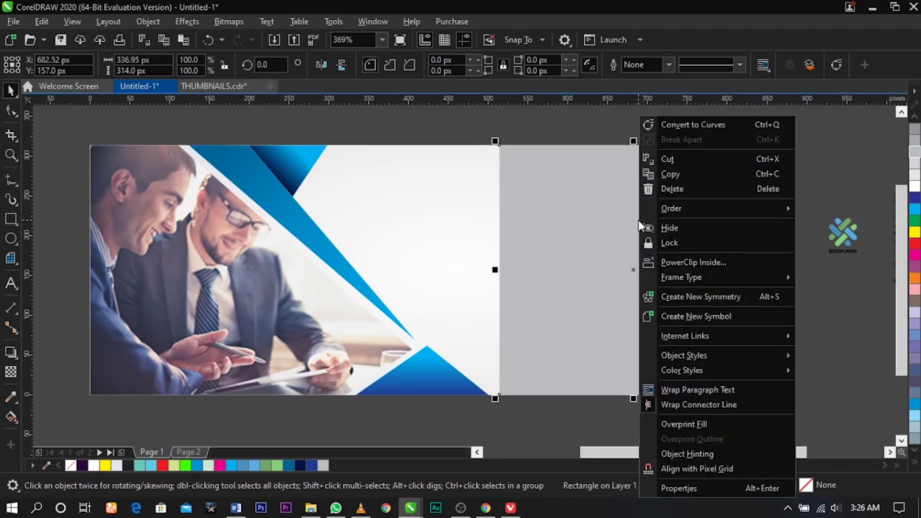
left_click(677, 127)
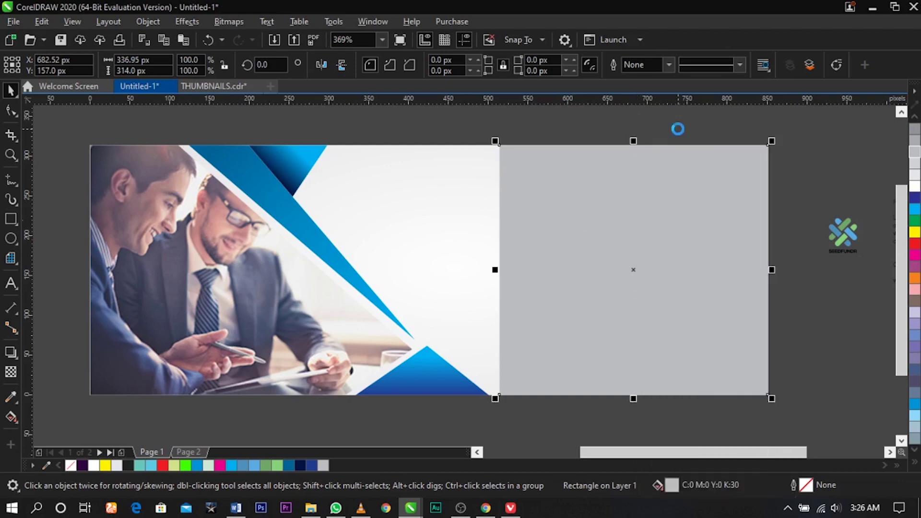
left_click(10, 112)
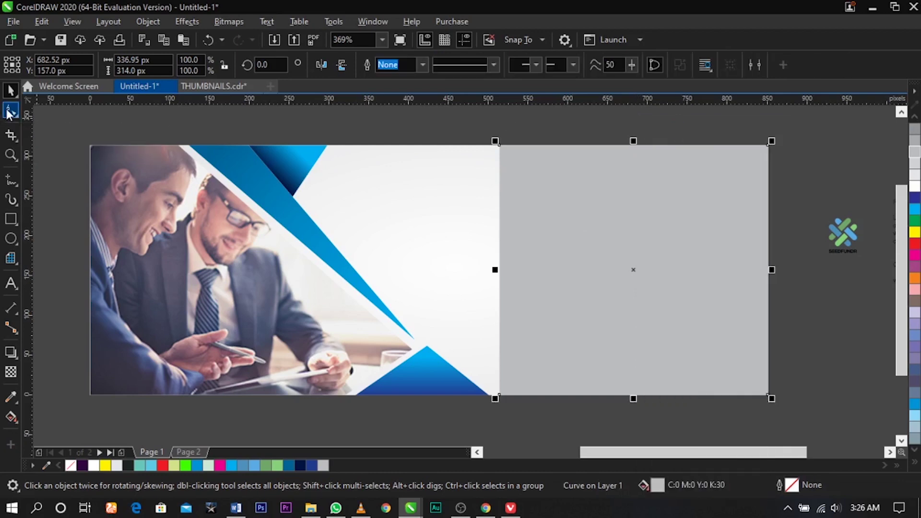
left_click(499, 145)
key("Delete")
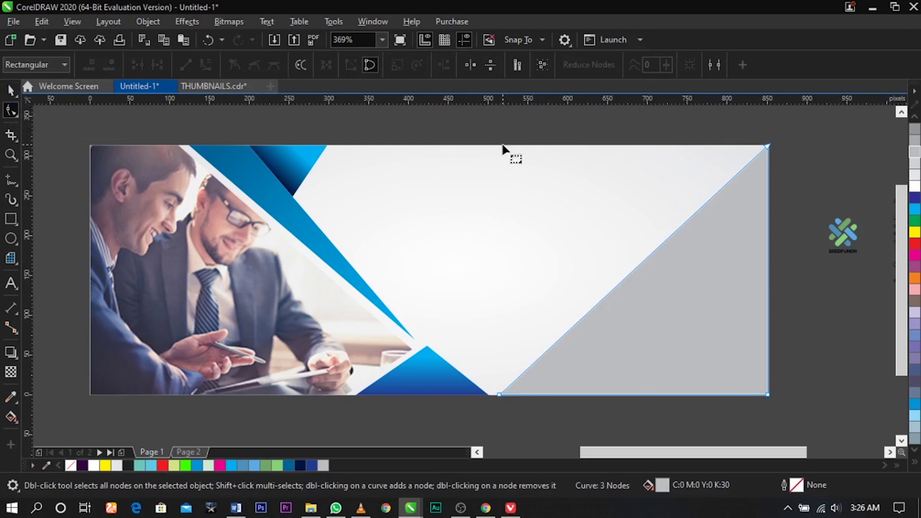
left_click(11, 89)
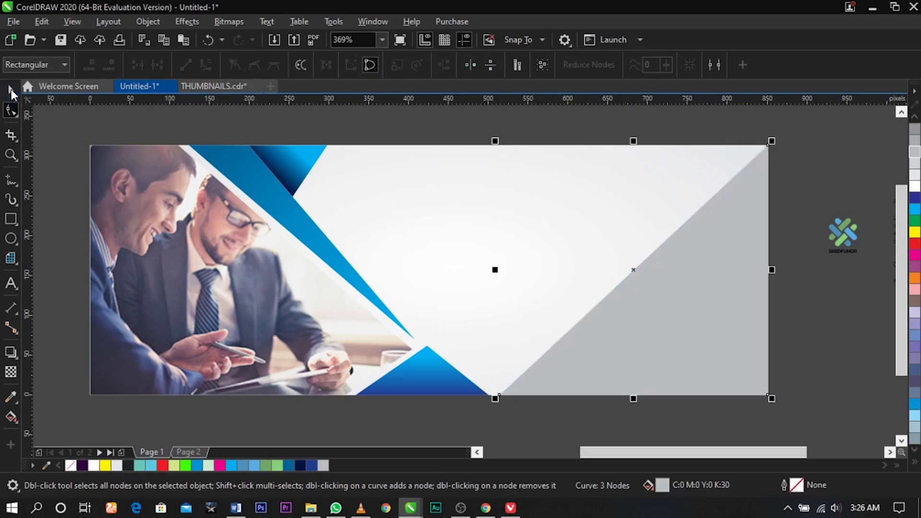
Apply a linear fountain transparency to the grey triangle so it fades from the slanted edge toward the page's lower-right corner
left_click(11, 372)
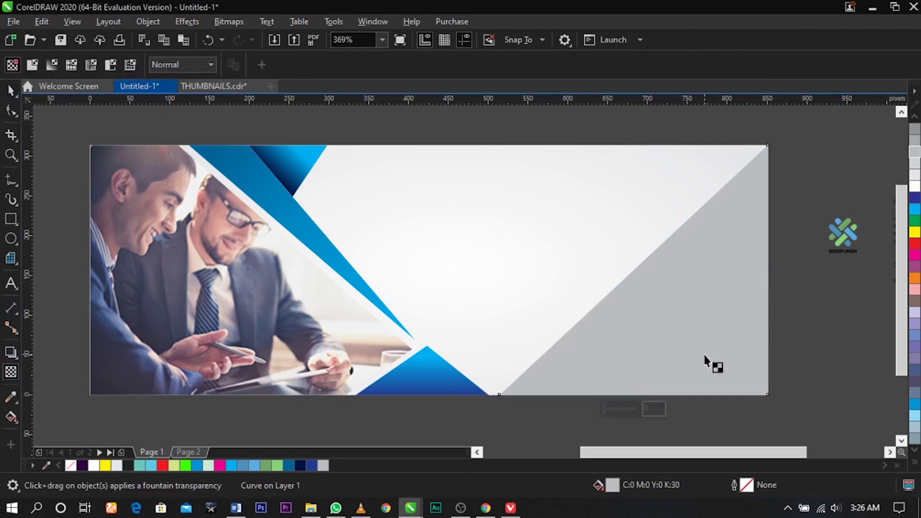
left_click_drag(705, 359, 687, 291)
left_click_drag(704, 354, 678, 255)
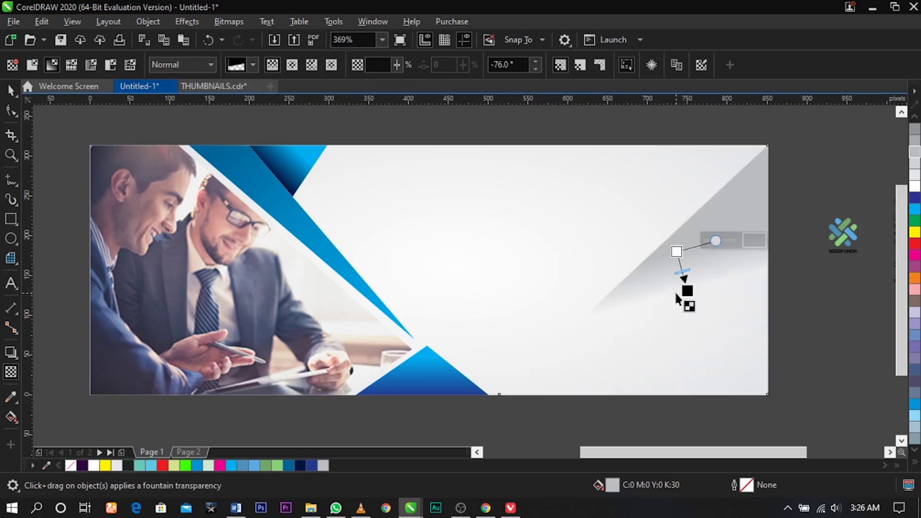
left_click_drag(686, 289, 743, 357)
left_click_drag(677, 251, 579, 228)
left_click(743, 357)
left_click_drag(743, 363, 668, 308)
key("space")
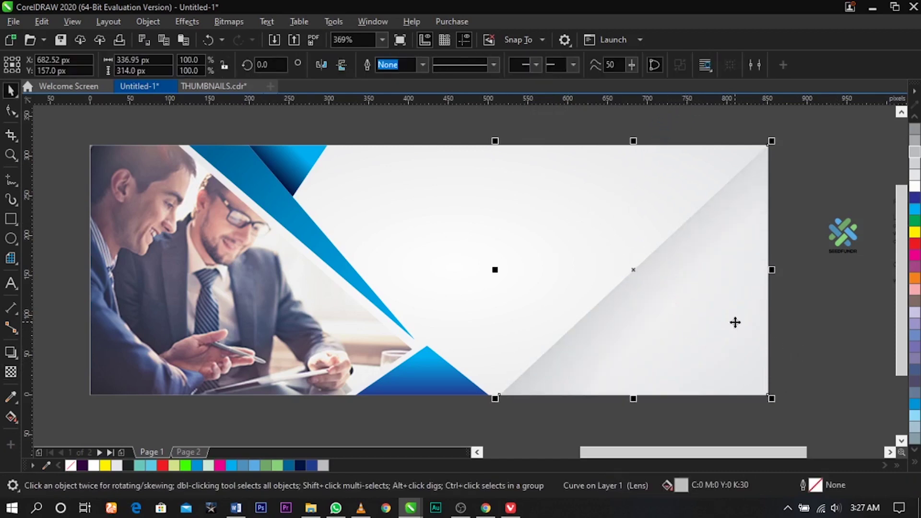
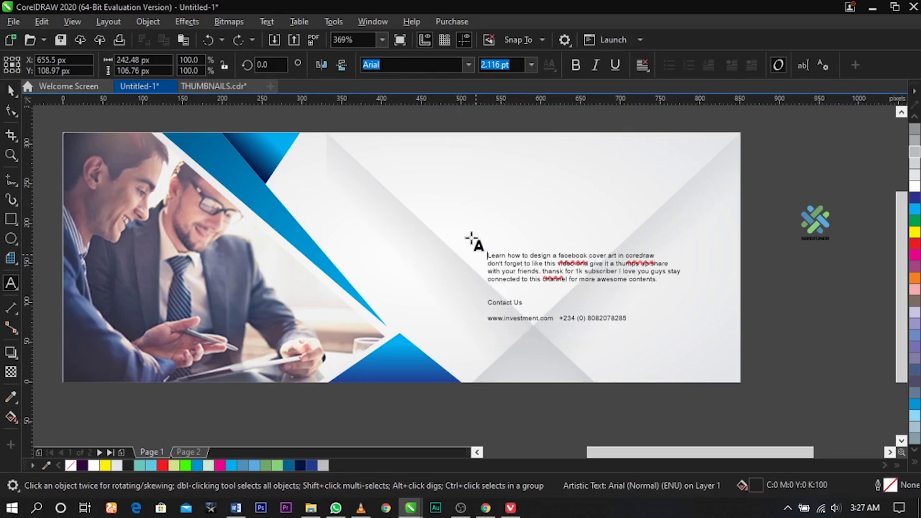
Add the heading "PLAN YOUR INVESTMENT" above the body text and enlarge it to about 301 px wide
left_click(445, 180)
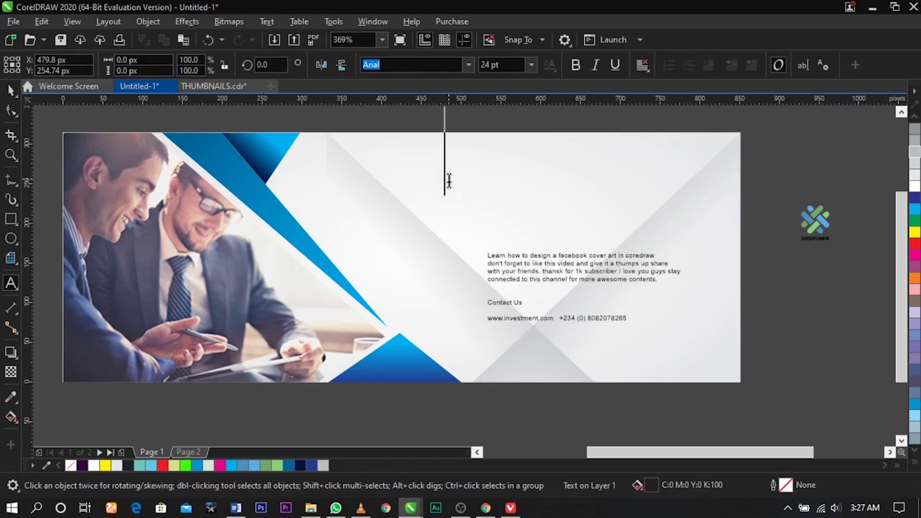
type("PLAN YOUR INVESTMENT")
key("F2")
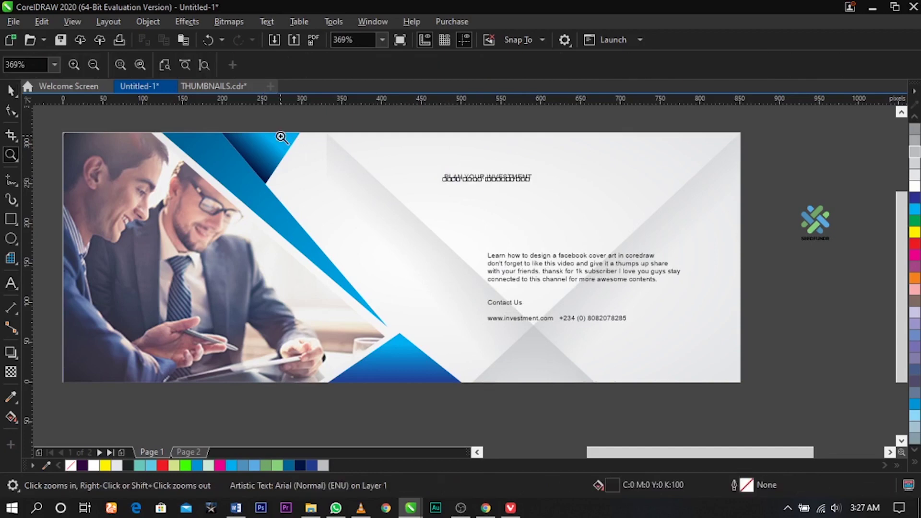
left_click_drag(277, 134, 753, 288)
key("space")
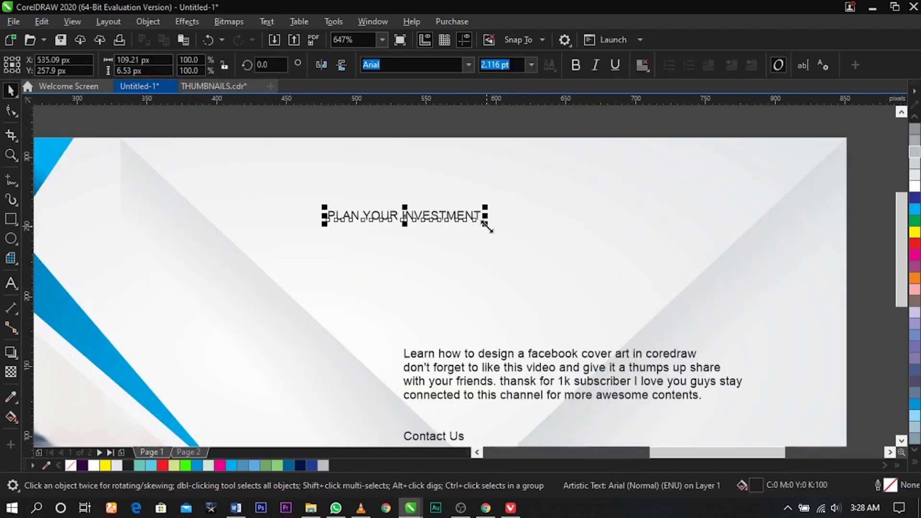
left_click_drag(486, 225, 620, 269)
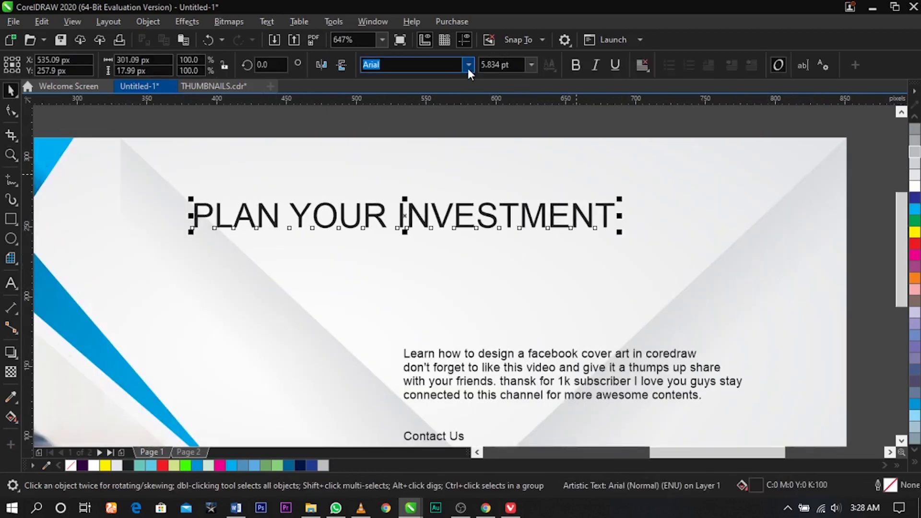
Set the heading's font to Raleway Heavy, Black and fill it with 100% cyan
left_click(468, 68)
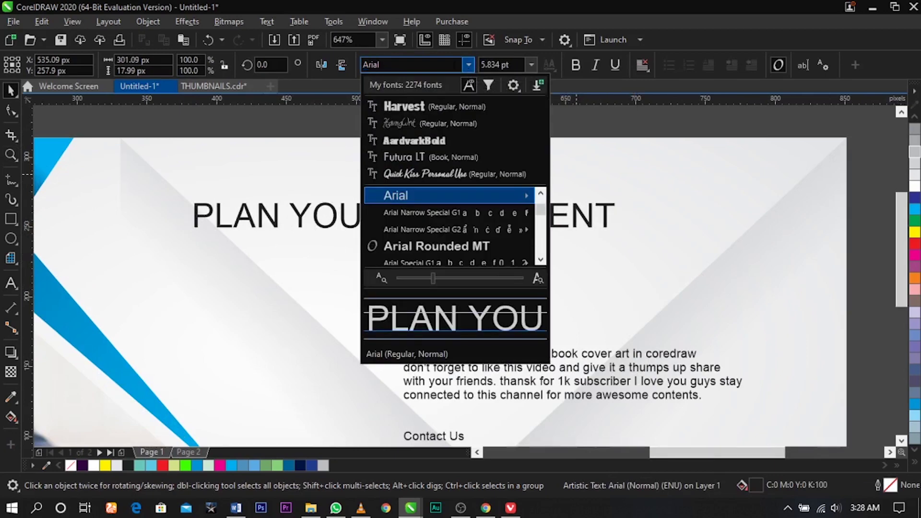
type("rale")
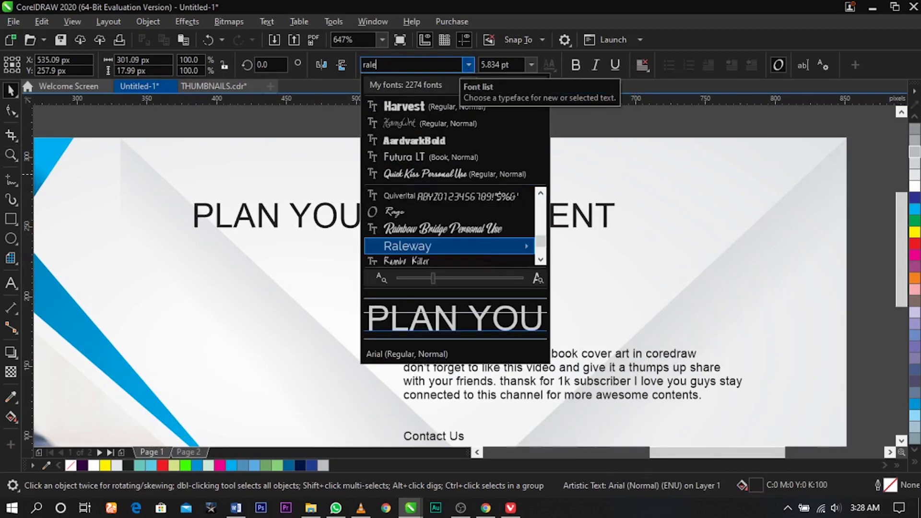
key("Down")
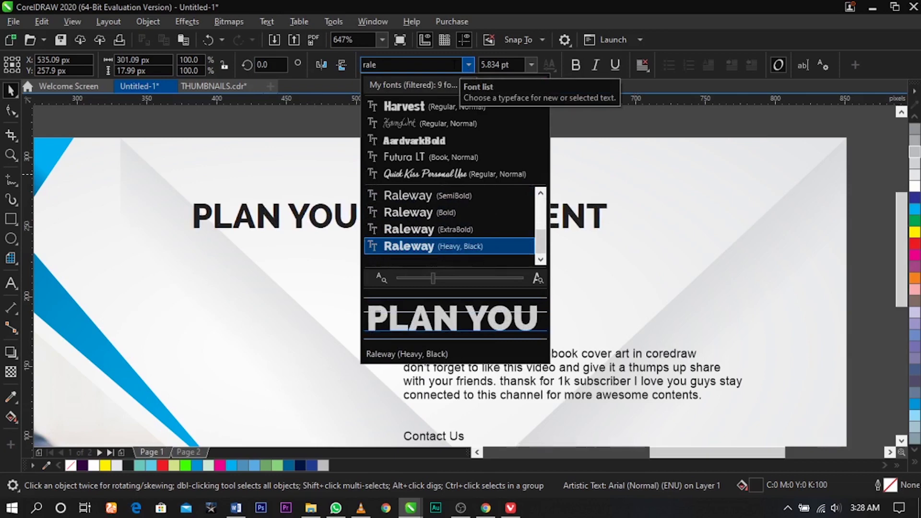
key("Return")
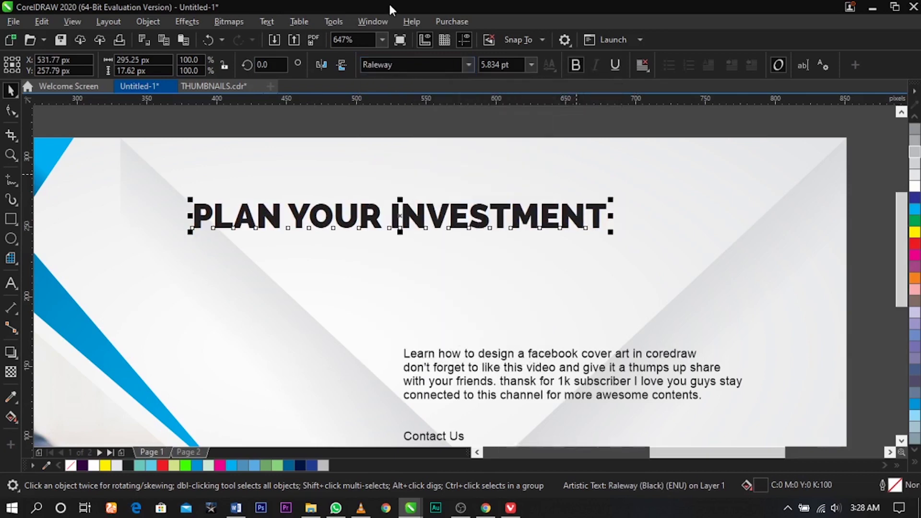
left_click(914, 217)
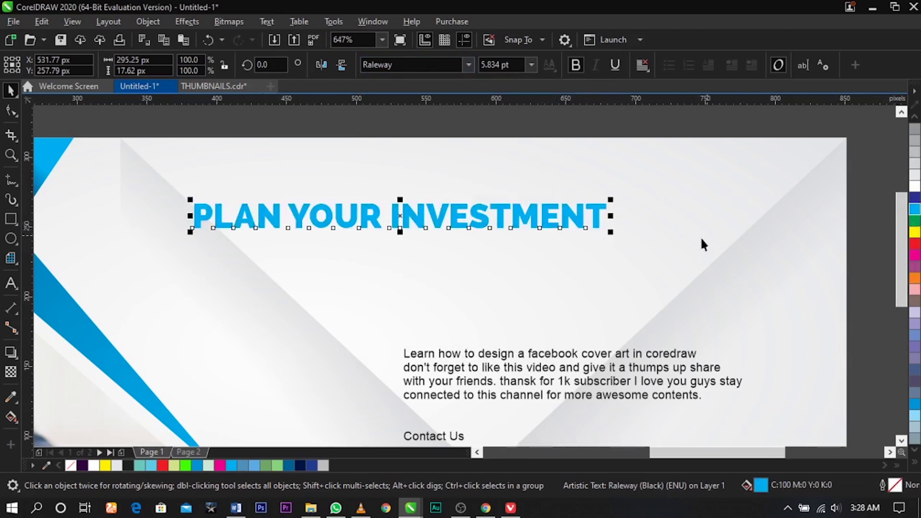
Enlarge the heading to about 348 px wide and move it slightly up
left_click_drag(615, 233, 672, 231)
scroll(671, 231, "down", 2)
key("z")
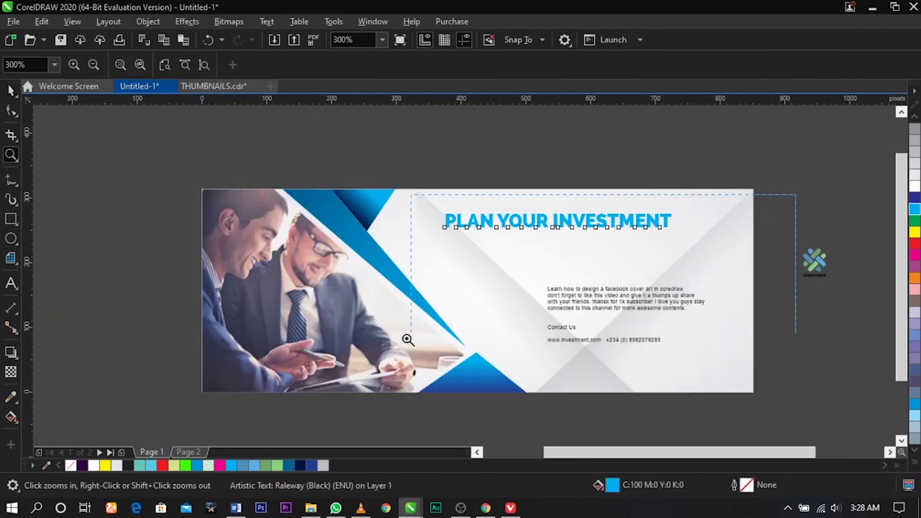
left_click_drag(408, 340, 336, 405)
key("space")
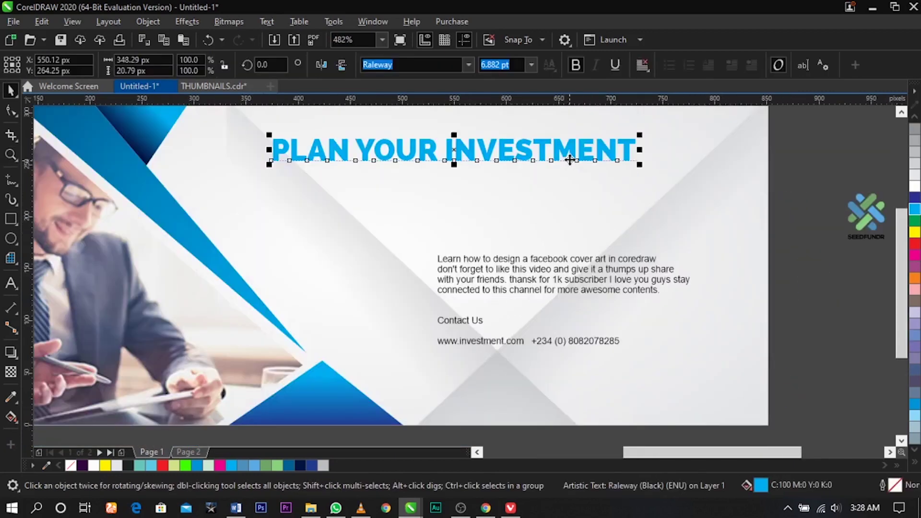
left_click_drag(570, 159, 574, 151)
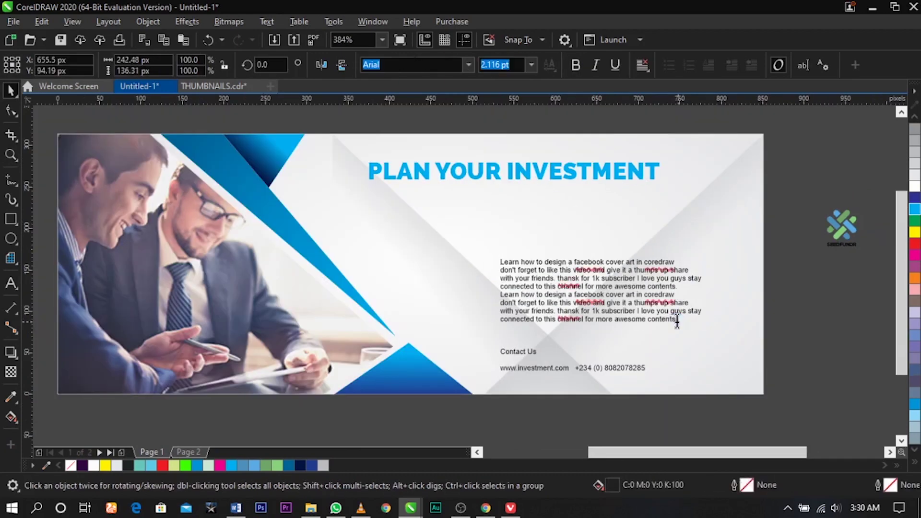
Cut the body paragraphs out of the contact text block and place them as a separate text object below the heading
left_click_drag(678, 318, 436, 251)
key("ctrl+x")
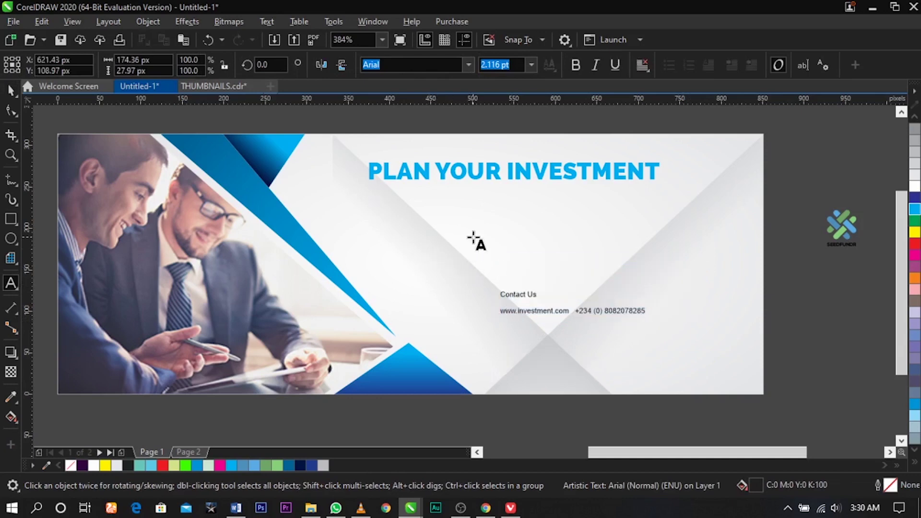
key("ctrl+v")
left_click_drag(555, 320, 463, 241)
Reflow the first body paragraph into wider lines, with breaks after "thumps up share" and "this channel for"
key("z")
left_click_drag(257, 125, 750, 341)
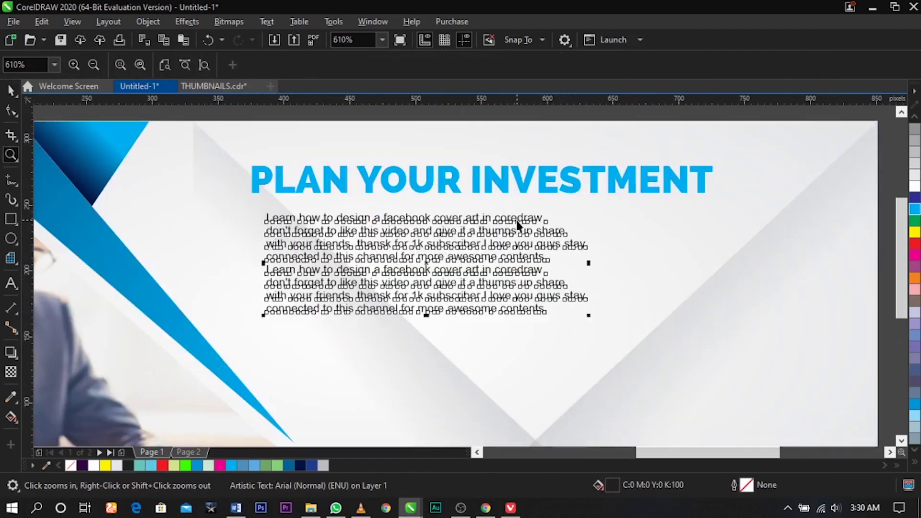
key("F8")
left_click(589, 231)
left_click(740, 232)
key("Return")
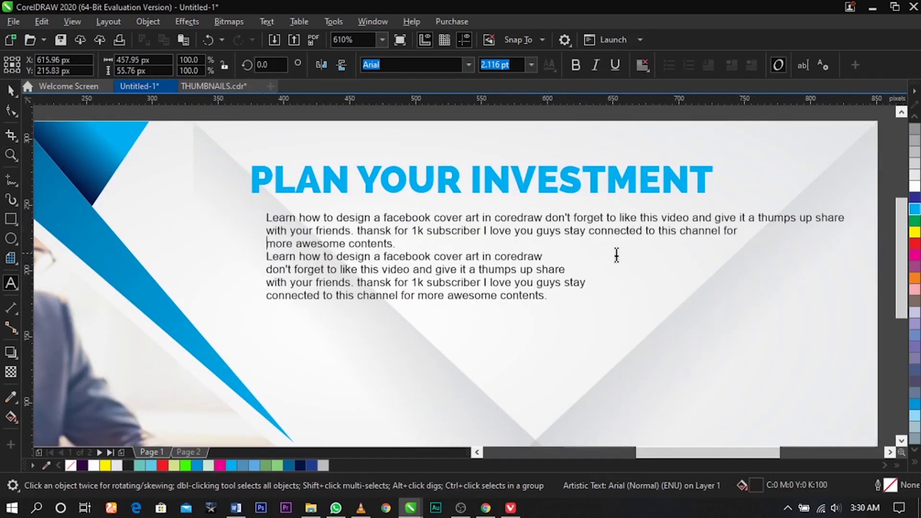
Join the second body paragraph onto the end of the first and merge its four short lines into longer ones
key("End")
key("Delete")
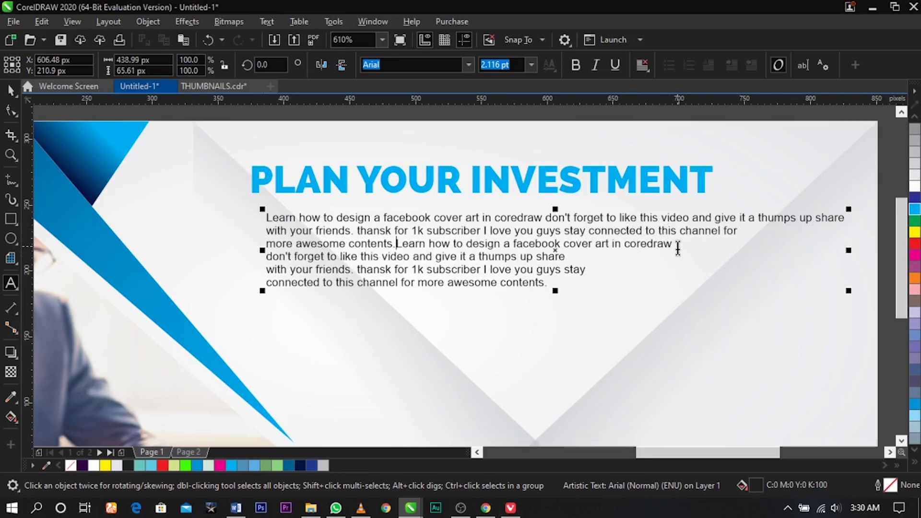
key("End")
key("Delete")
left_click(633, 257)
key("Delete")
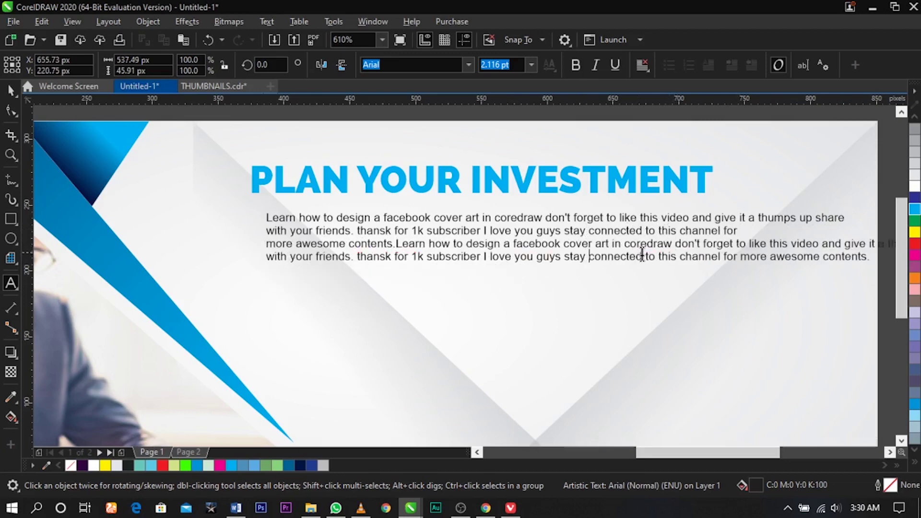
Rewrap the joined second paragraph with line breaks after "don't forget to" and "thansk for 1k subscriber"
left_click(748, 245)
key("Return")
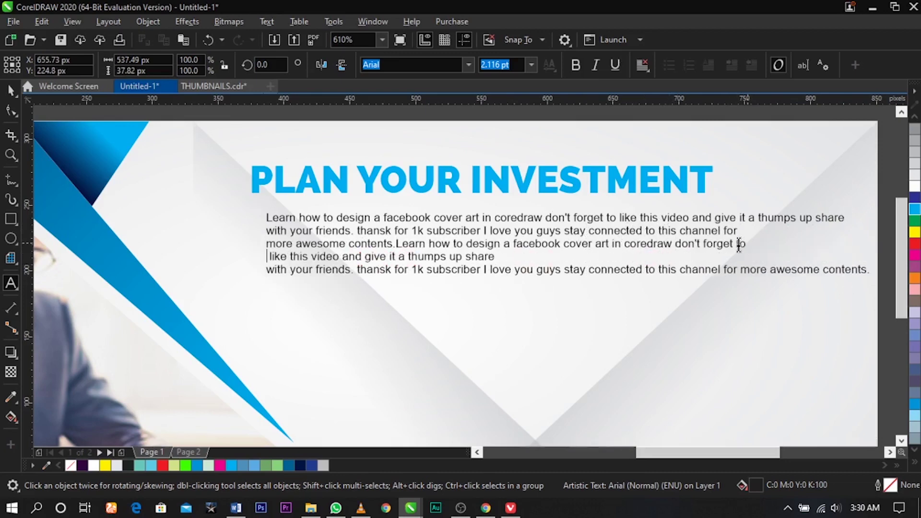
key("Delete")
left_click(713, 257)
key("Return")
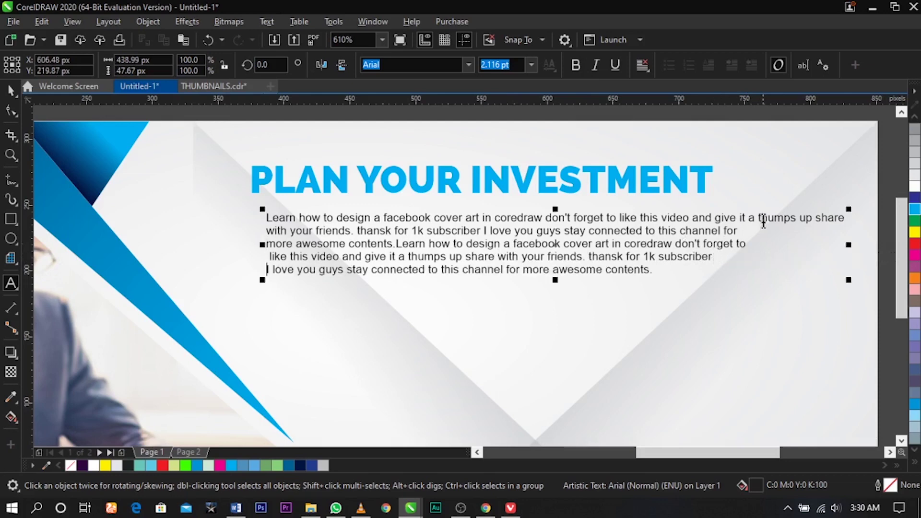
Rebreak the body text into five even lines, ending the first at "like this video", and align it with Full Justify
left_click(691, 218)
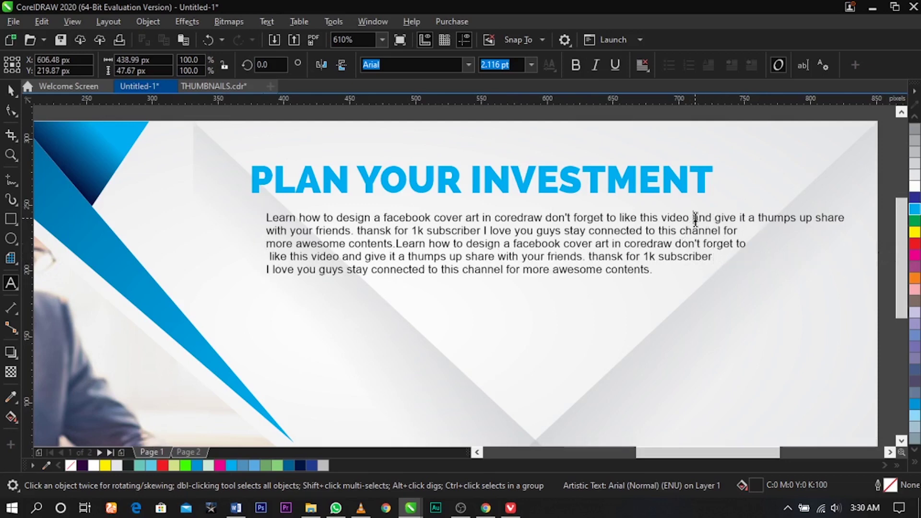
key("Return")
key("ctrl+space")
left_click(639, 69)
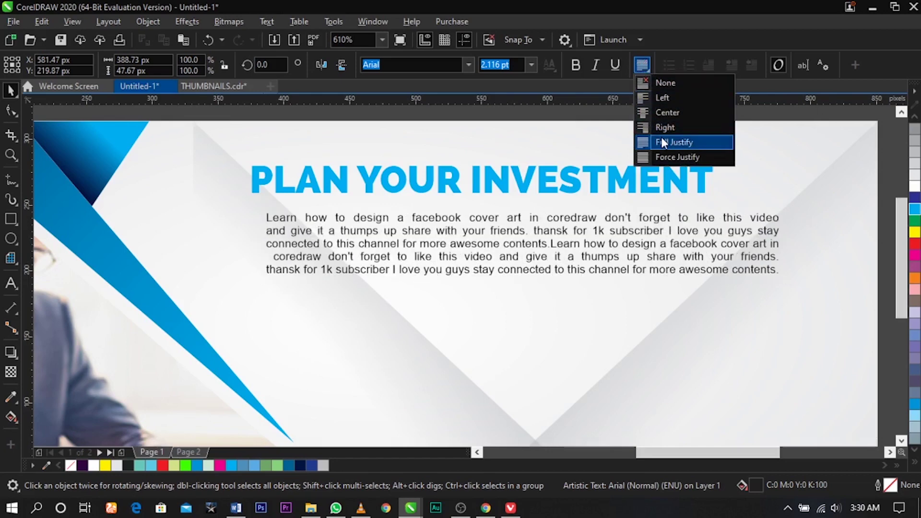
left_click(695, 142)
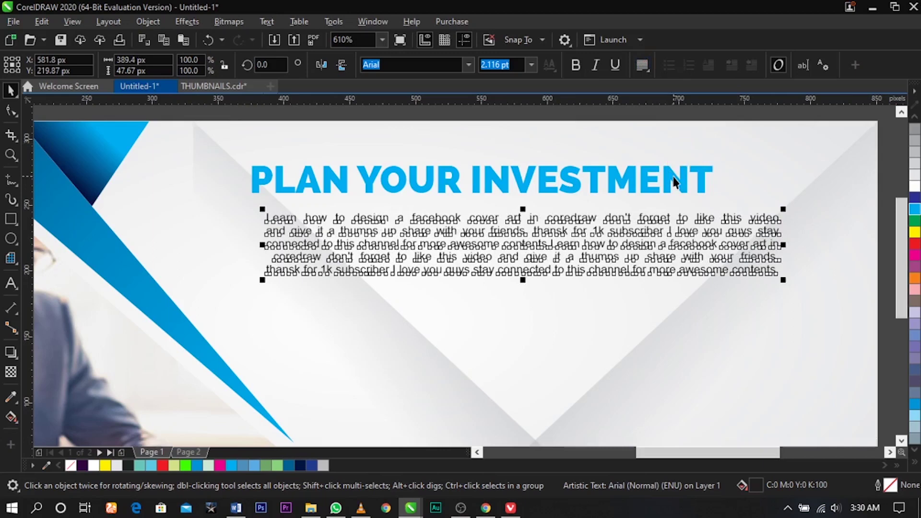
Cut "Contact Us" out of the contact text block and place it as a separate text object below the body text
scroll(673, 182, "down", 2)
double_click(559, 377)
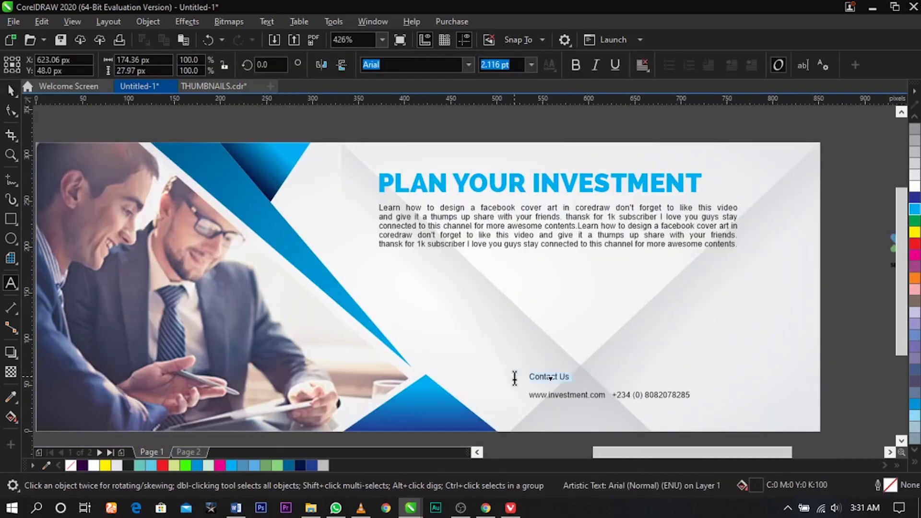
key("ctrl+x")
left_click(504, 296)
key("ctrl+v")
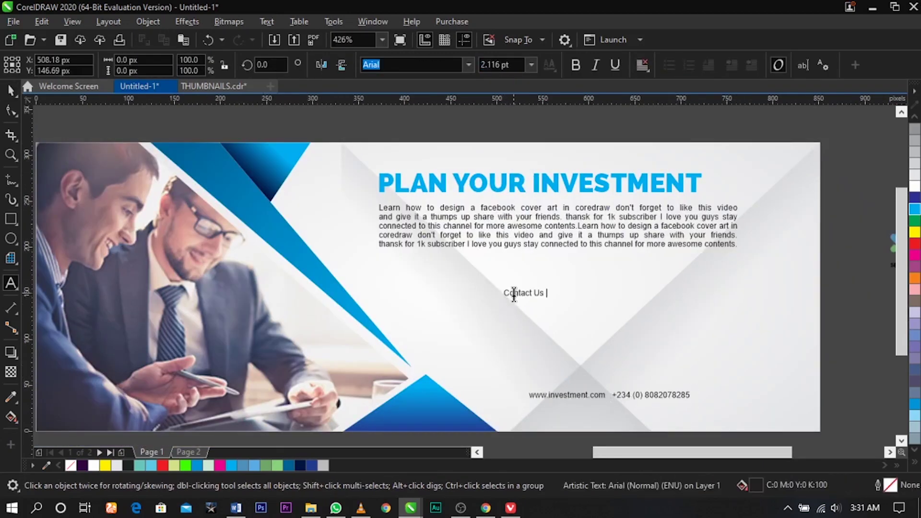
key("ctrl+space")
Draw a rectangle about 102 × 24 px below the "Contact Us" text and fully round its corners to about 12 px
scroll(630, 357, "up", 2)
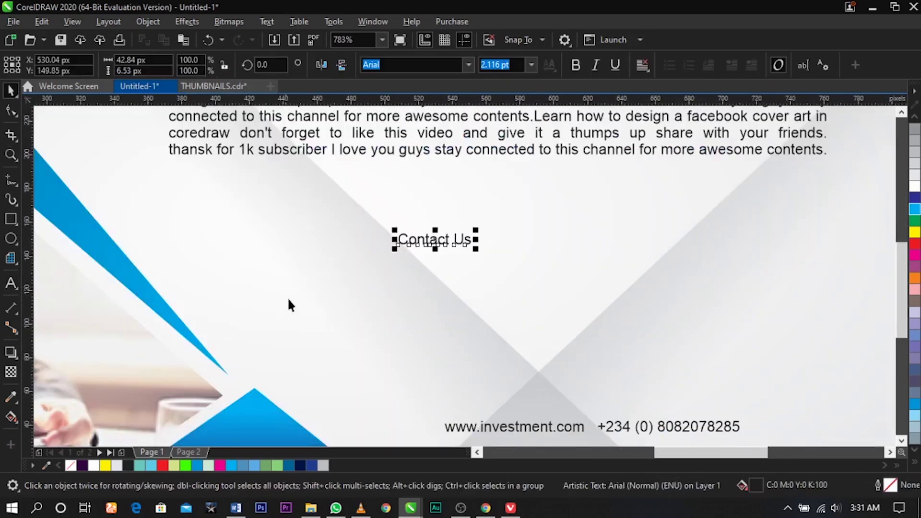
left_click(14, 219)
left_click_drag(372, 293, 545, 334)
key("space")
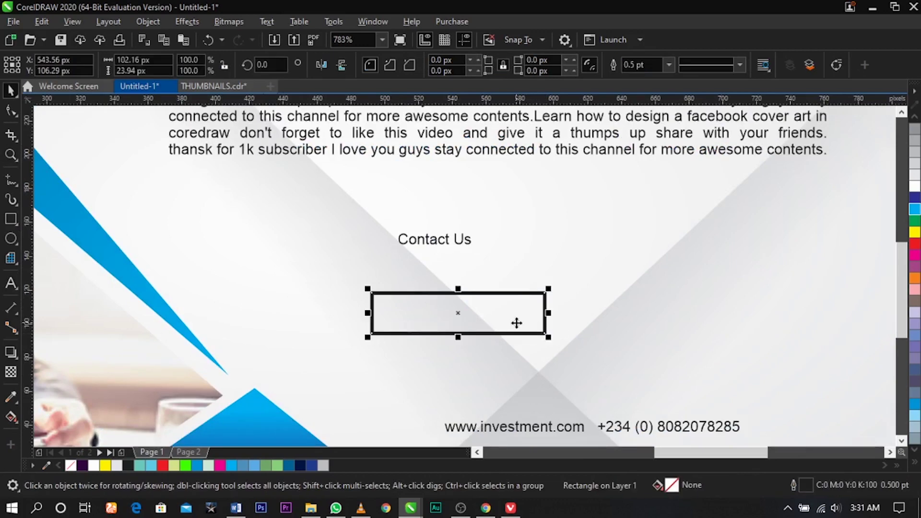
left_click(10, 111)
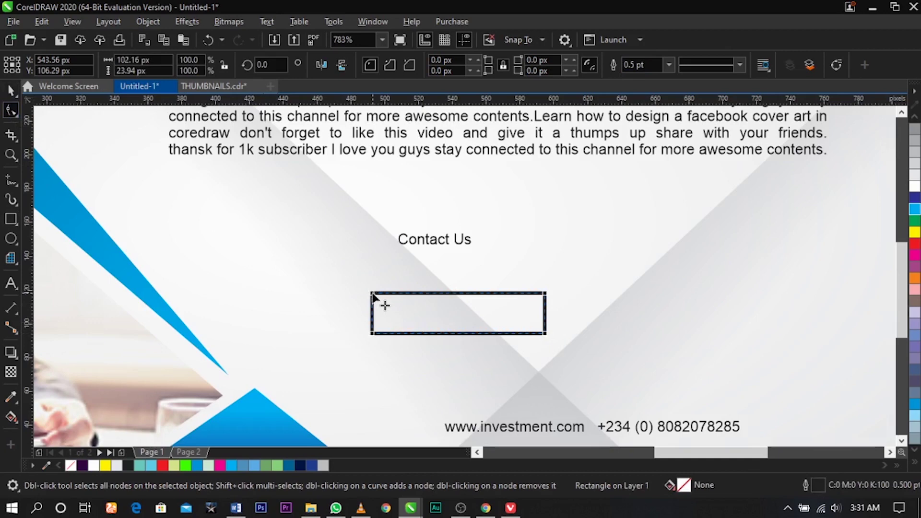
left_click_drag(372, 293, 441, 295)
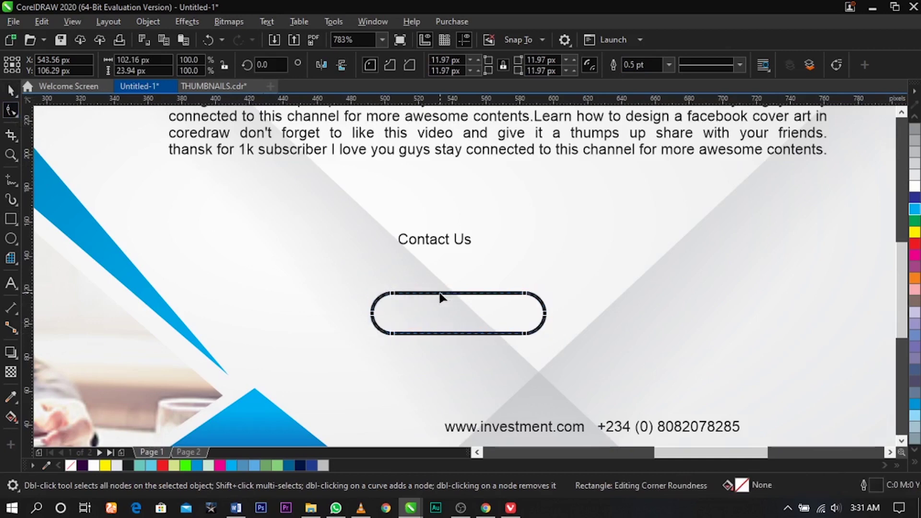
key("space")
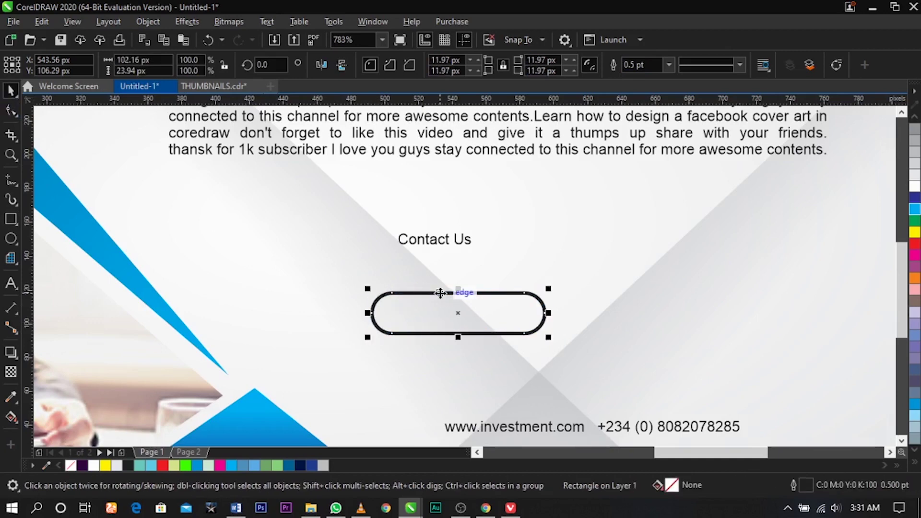